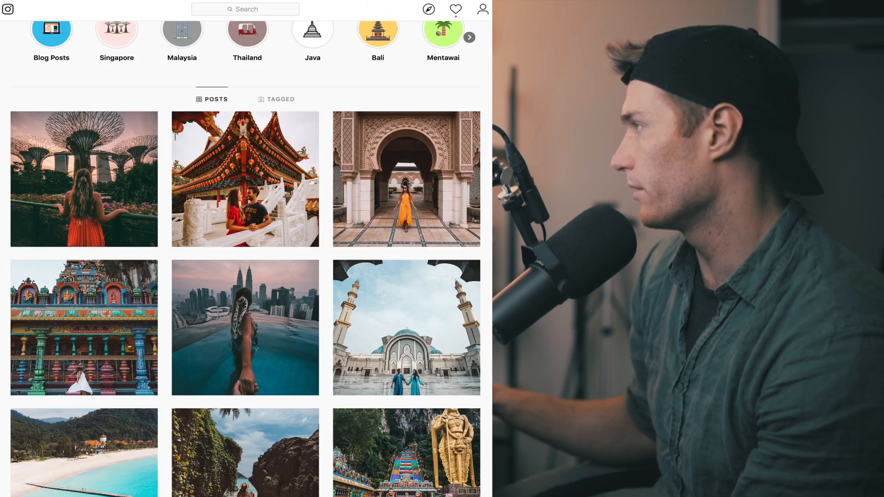
Browse the travel couple's Instagram photo grid and view the New Zealand lavender field post, closing it when done
scroll(246, 258, "down", 10)
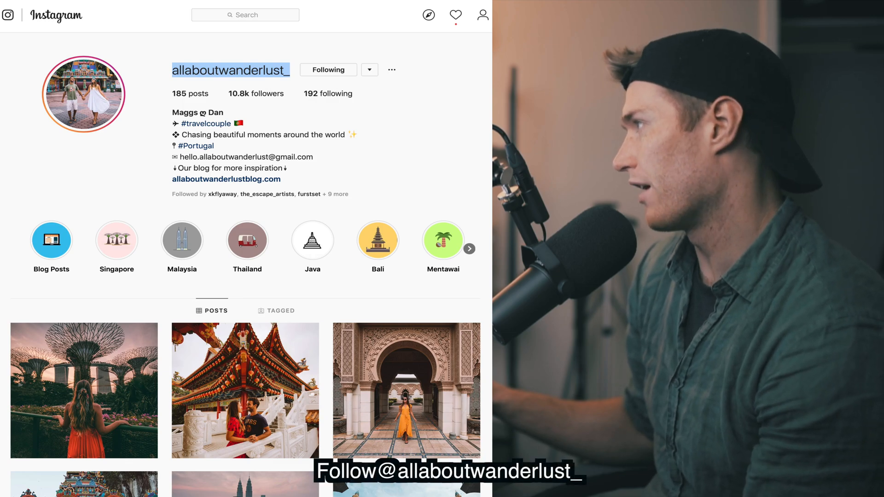
scroll(245, 265, "down", 6)
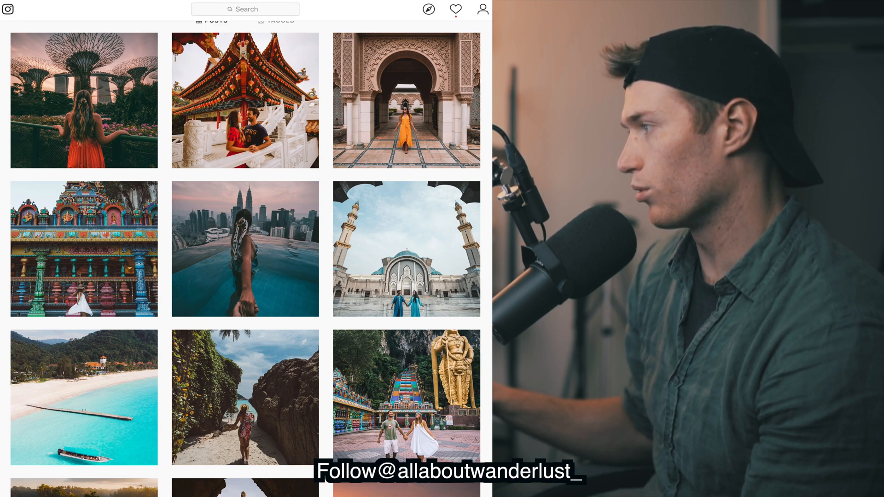
scroll(246, 258, "down", 12)
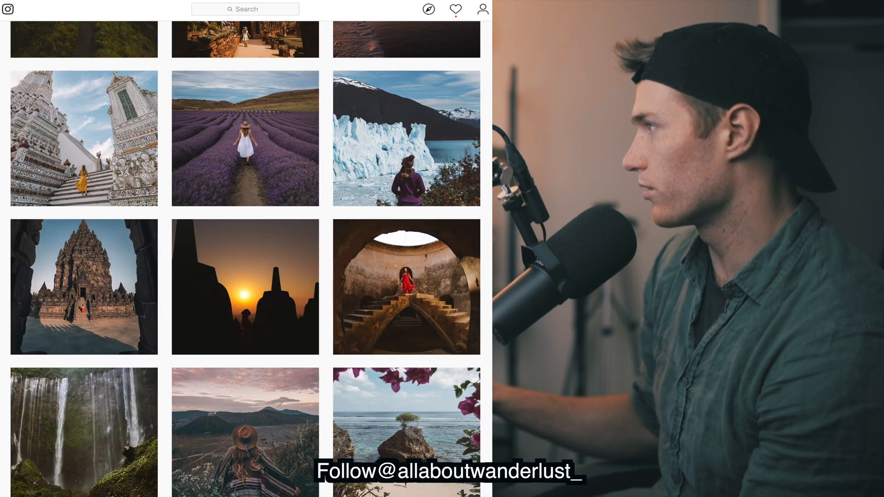
scroll(245, 258, "down", 2)
scroll(245, 258, "up", 4)
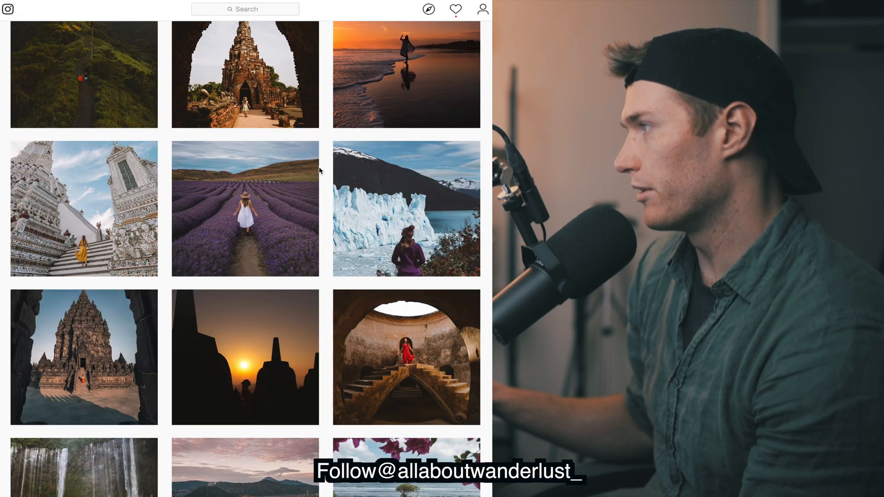
left_click(306, 170)
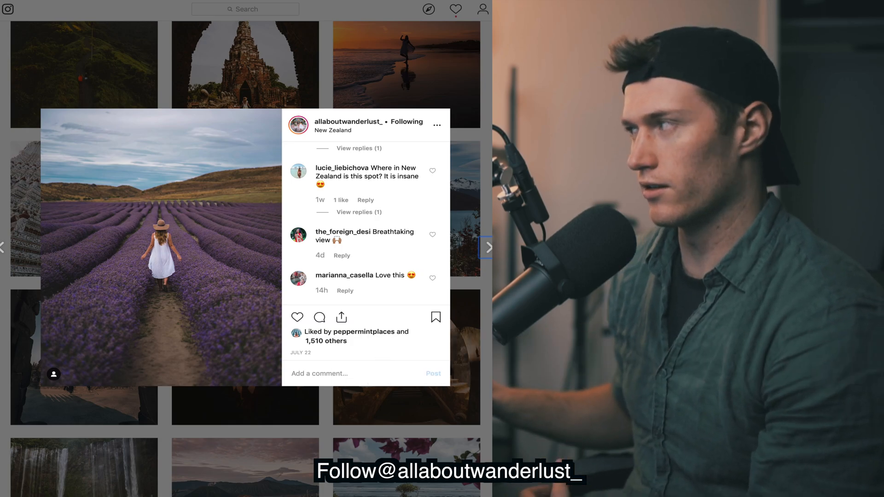
key("Escape")
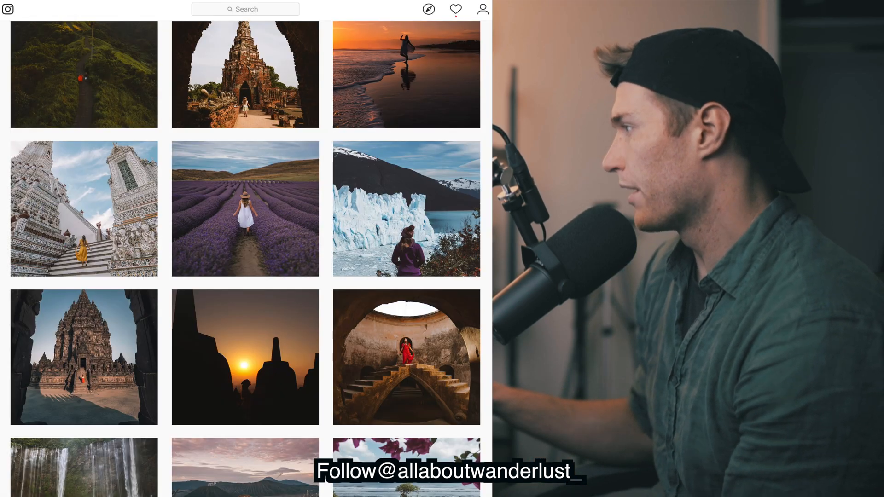
Find the Mount Agung post of the woman in a red dress framed by leaves and view it enlarged, closing it when done
scroll(245, 259, "down", 15)
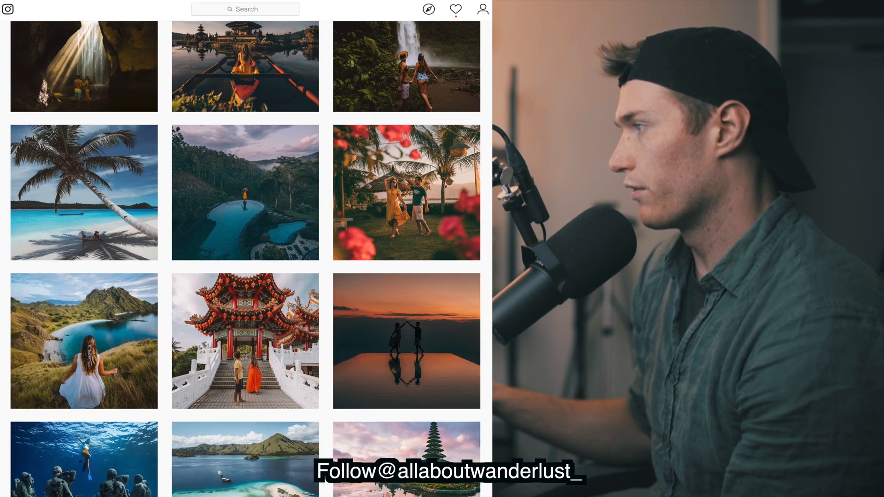
scroll(245, 258, "down", 18)
scroll(245, 259, "down", 18)
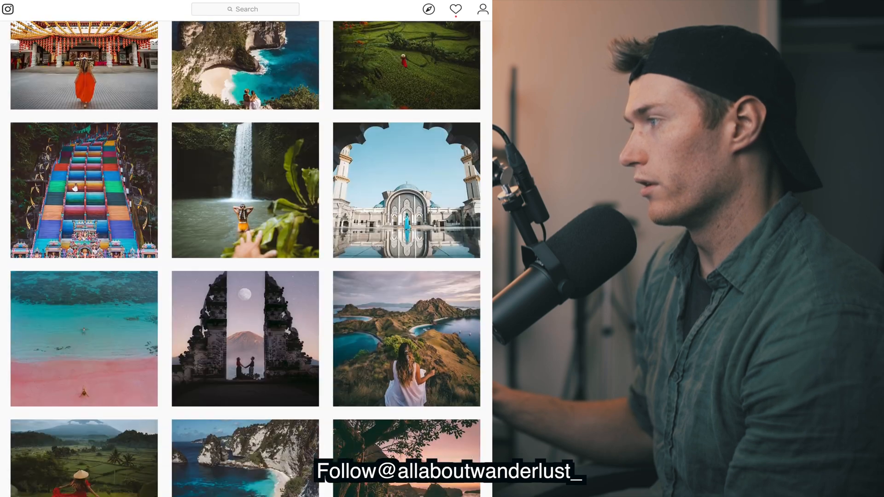
scroll(245, 259, "down", 5)
left_click(245, 267)
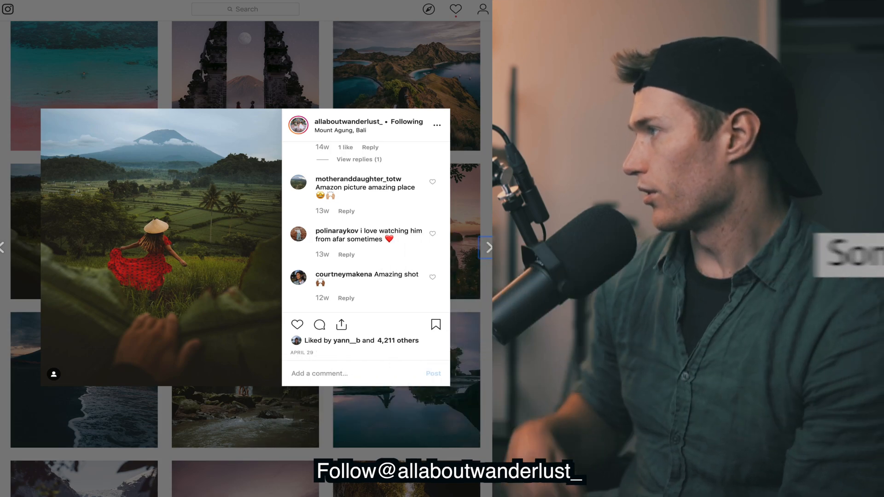
key("Escape")
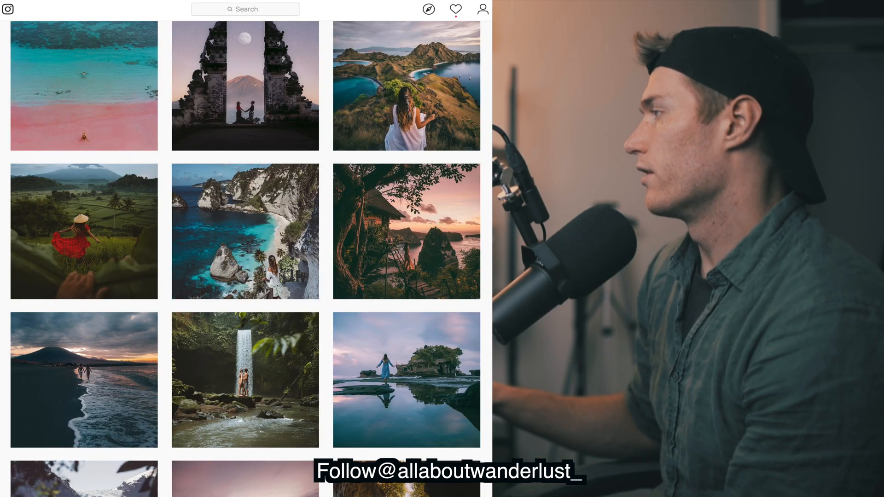
View the Mount Agung post of the couple standing in the rice fields, closing it when done
scroll(245, 257, "up", 6)
scroll(246, 257, "up", 15)
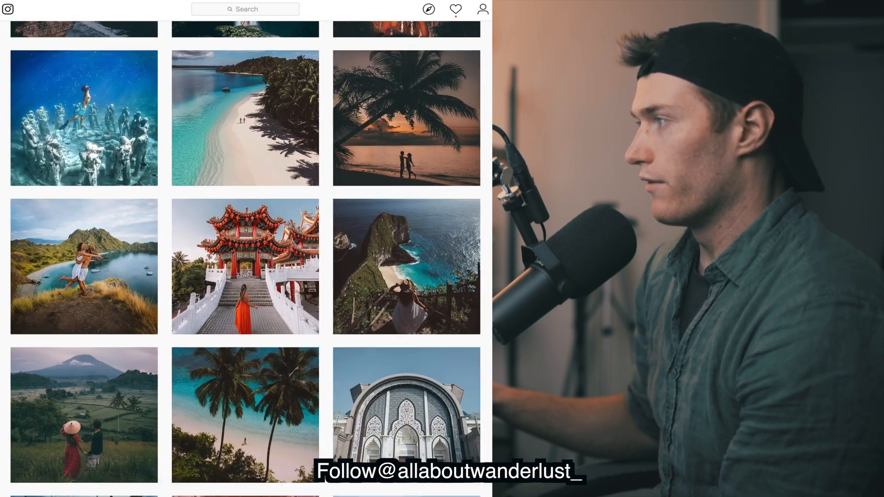
scroll(246, 258, "down", 1)
left_click(138, 368)
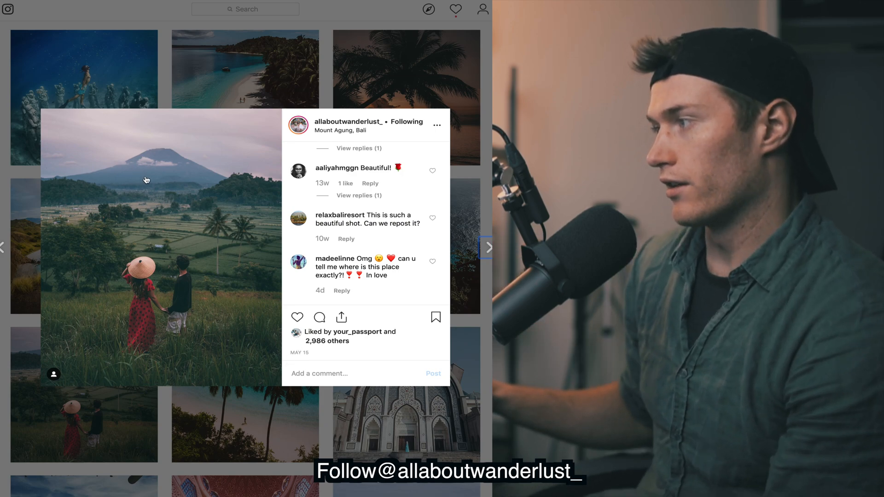
key("Escape")
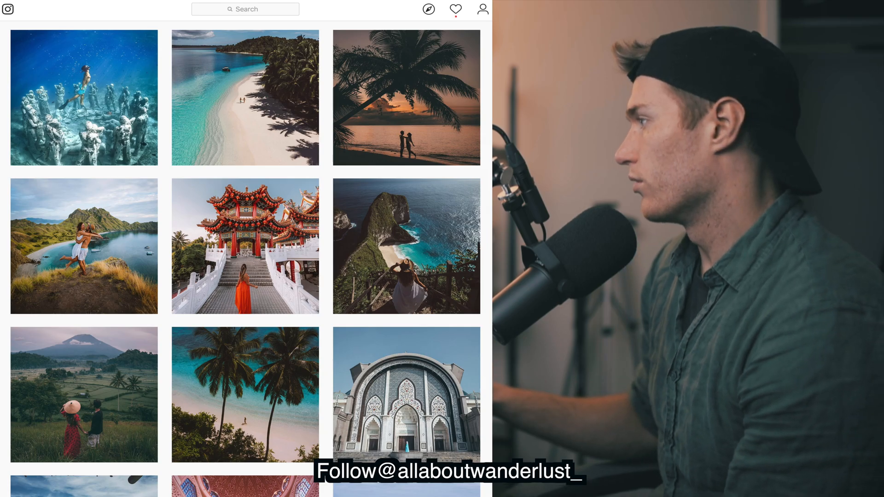
View the Nusa Penida Island sunset post of the woman in a hat and return to the profile header
scroll(245, 257, "up", 10)
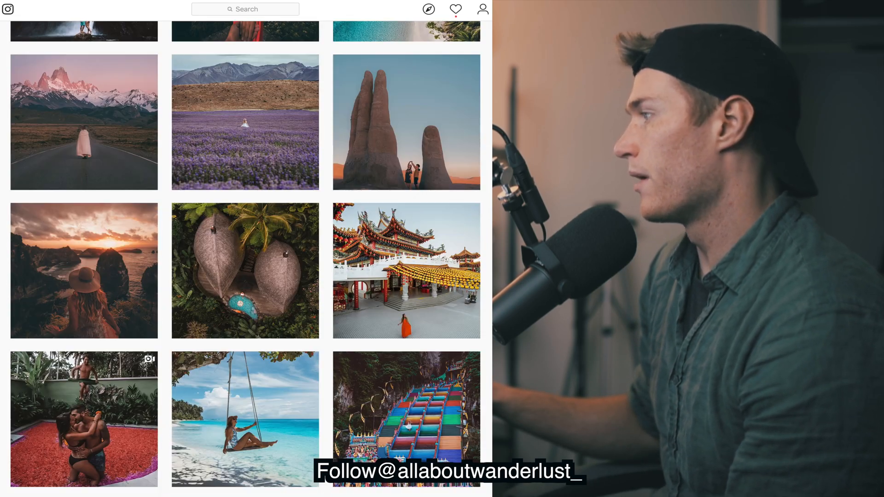
left_click(95, 237)
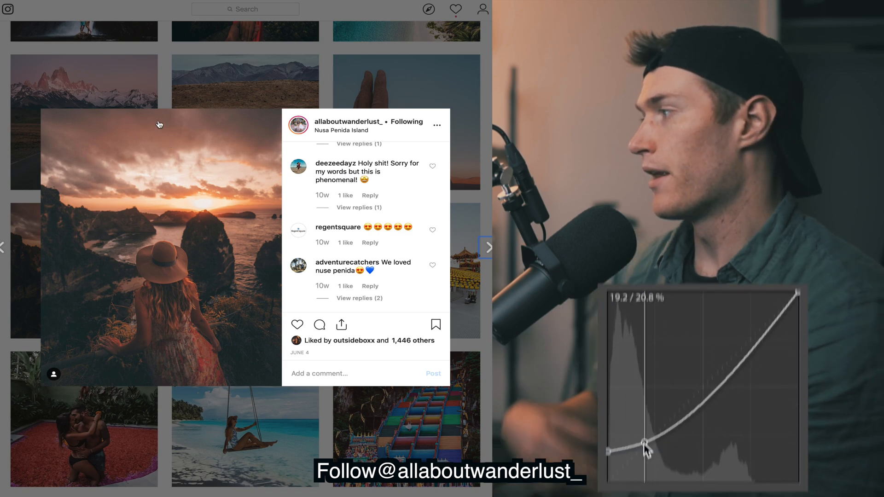
key("Escape")
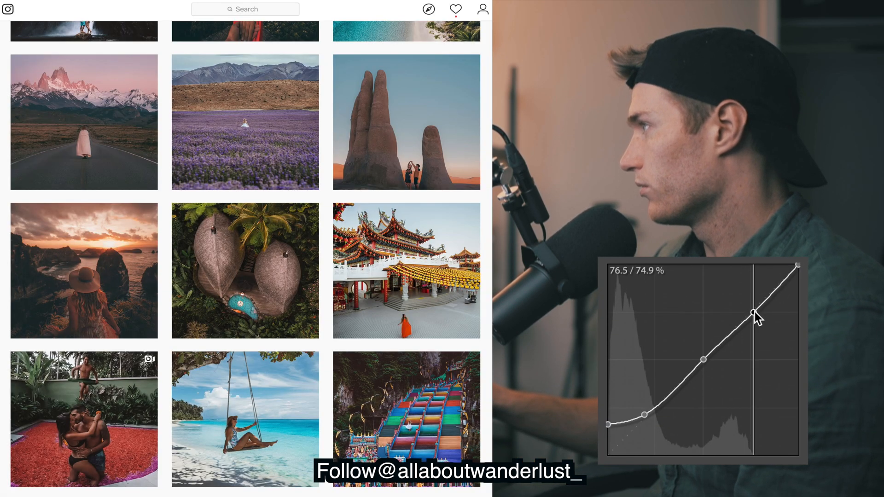
scroll(246, 257, "up", 15)
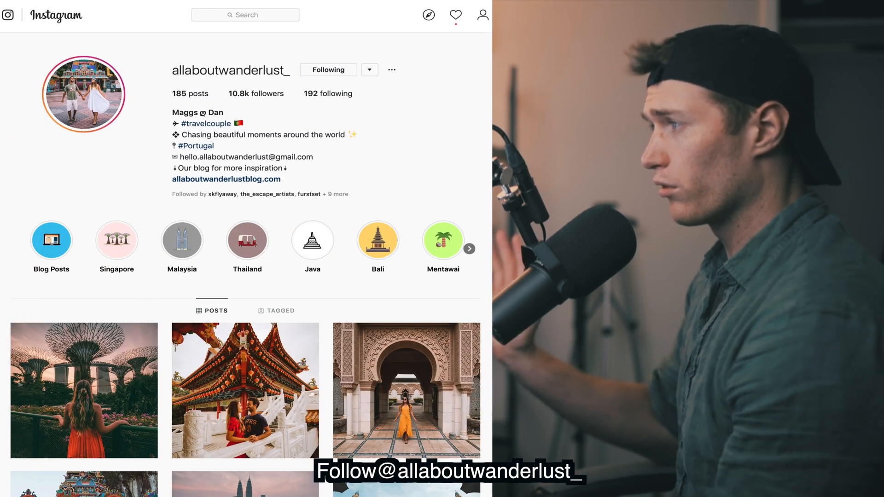
Open the travel blog linked in the profile bio and look through its home page
left_click(224, 181)
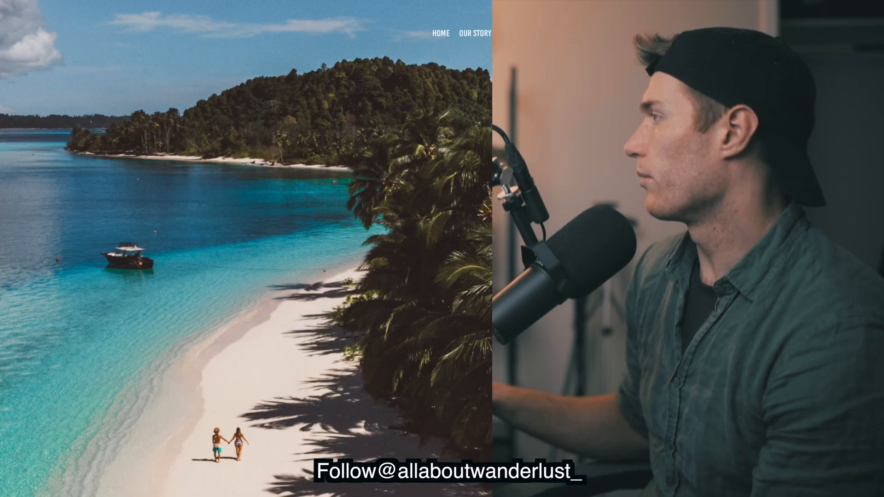
scroll(225, 181, "down", 12)
scroll(246, 248, "down", 2)
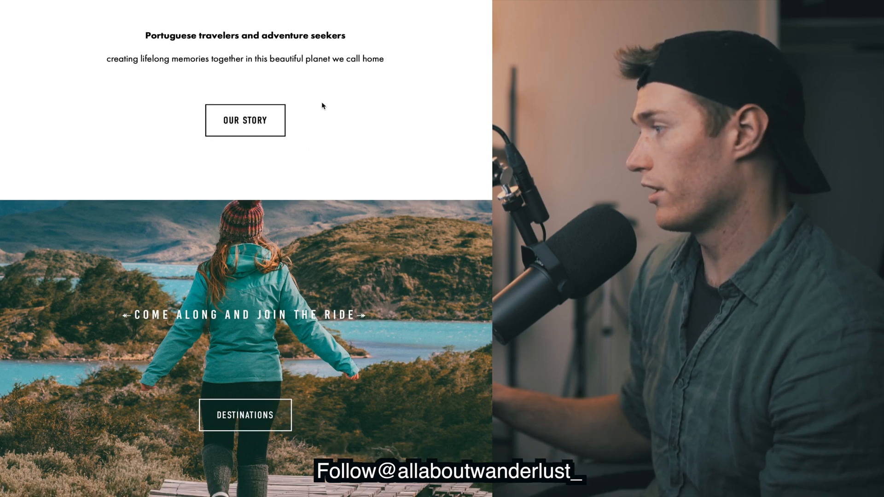
scroll(246, 249, "down", 10)
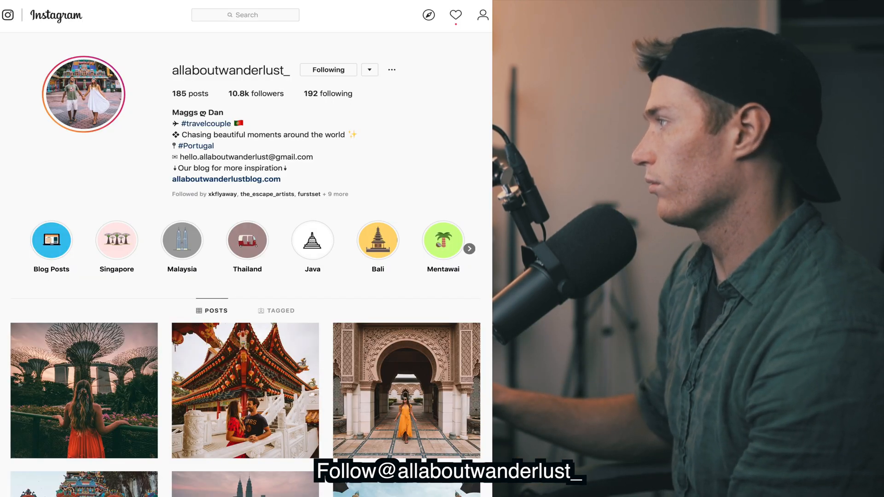
Review the first rows of posts on the Instagram profile for the overall colour style
scroll(246, 257, "down", 9)
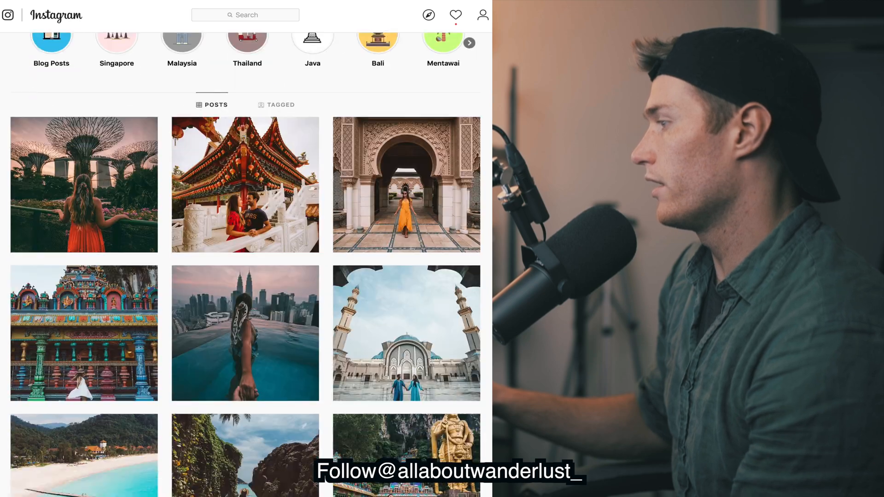
scroll(245, 258, "down", 2)
scroll(246, 258, "down", 8)
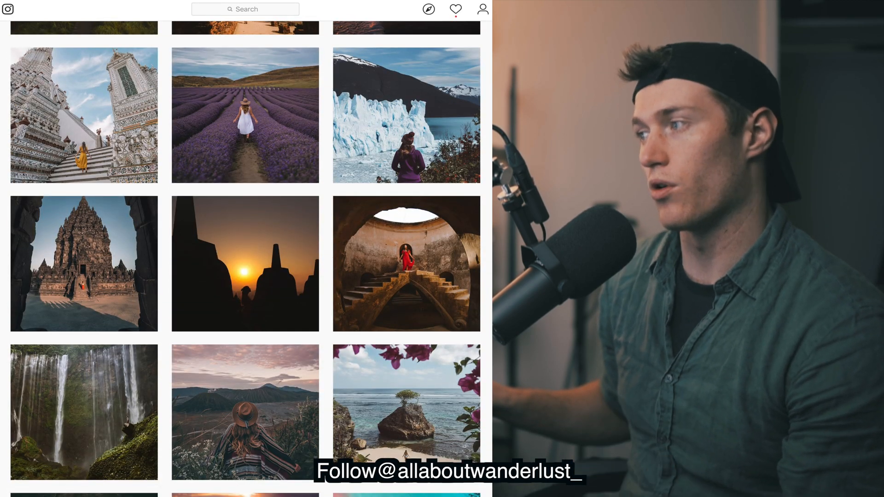
scroll(246, 258, "up", 15)
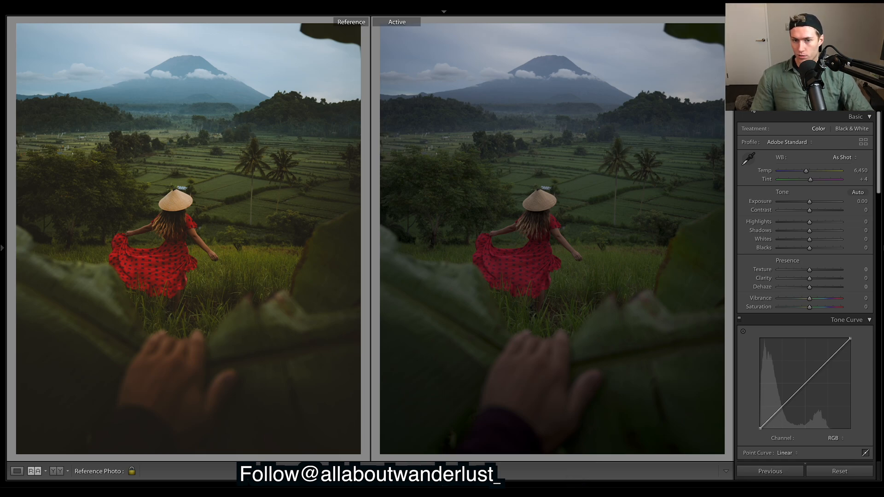
In Lightroom Classic, inspect the rice field photo's crop with the Crop tool, keep it, and return to Reference View
key("r")
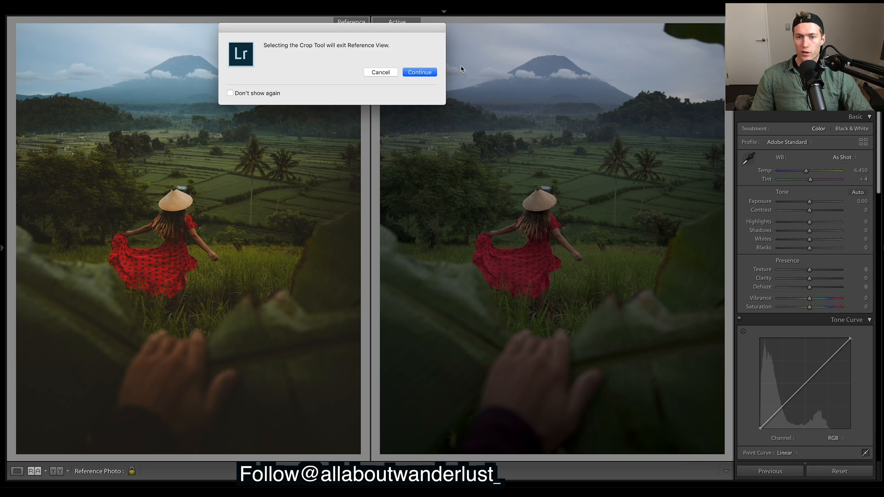
left_click(420, 72)
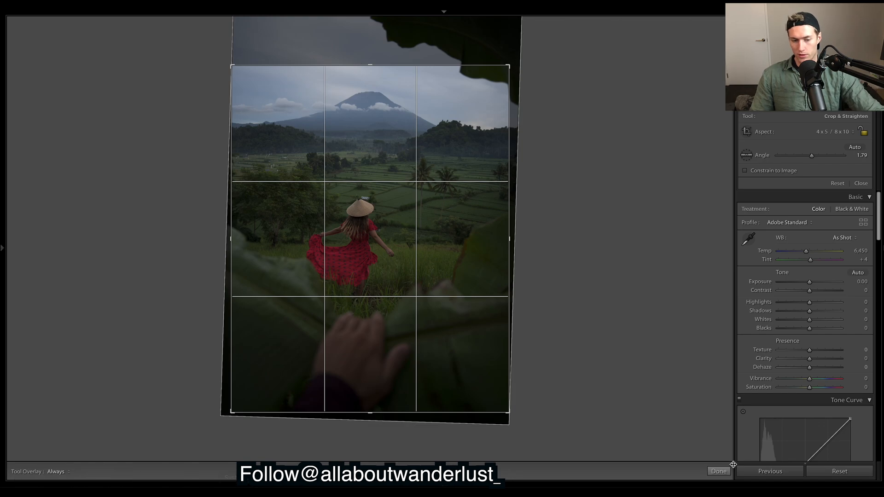
left_click(719, 471)
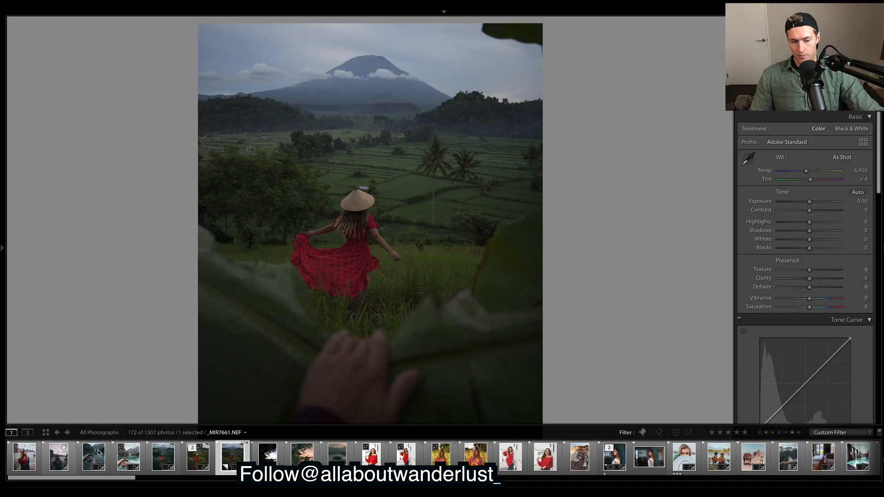
left_click(40, 470)
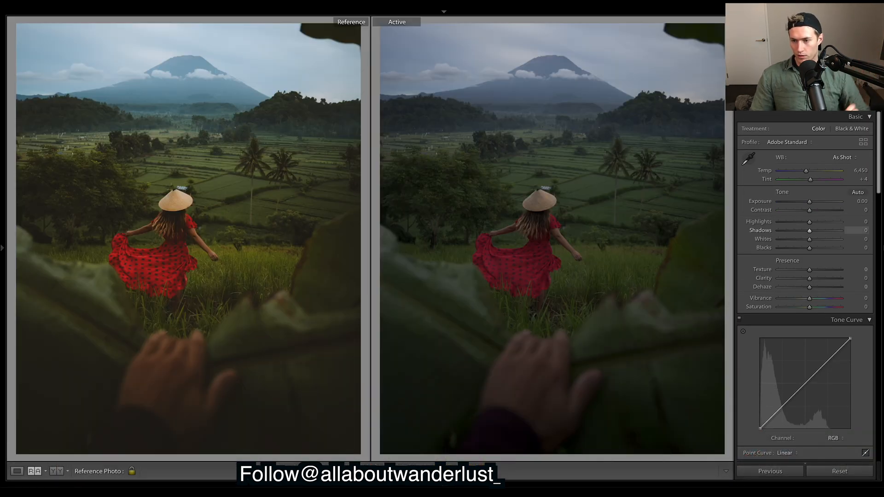
Try raising the active photo's Exposure to +0.15 and reset it, then try Blacks at +100 and undo it
left_click_drag(810, 206, 811, 203)
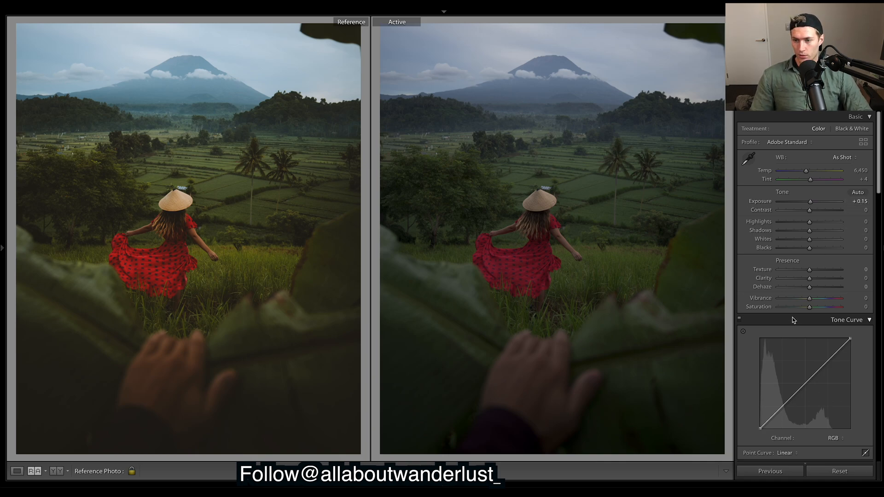
double_click(811, 200)
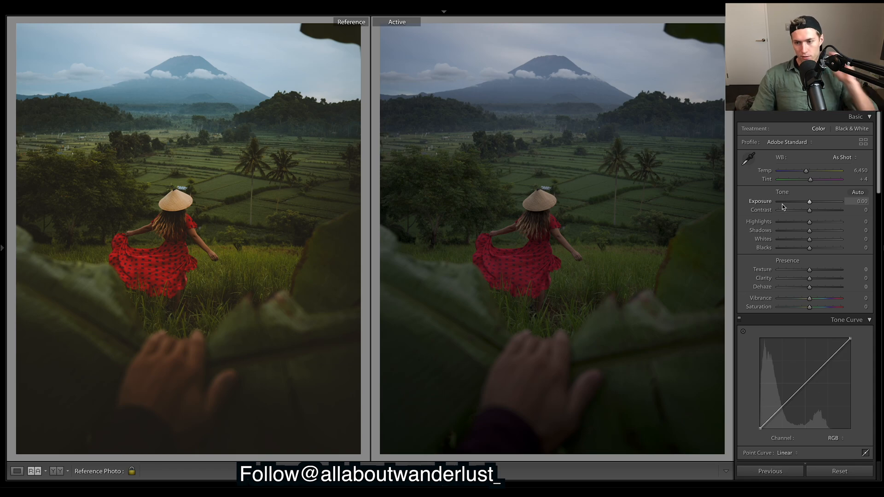
left_click_drag(809, 248, 840, 248)
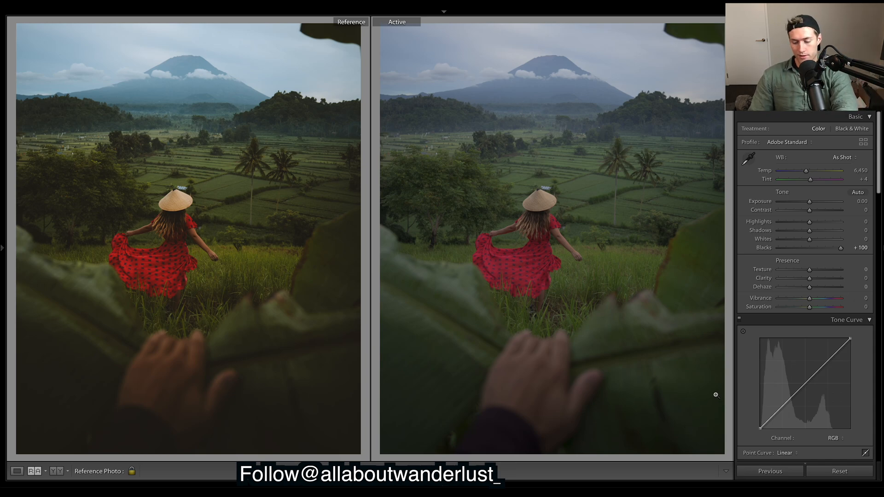
key("ctrl+z")
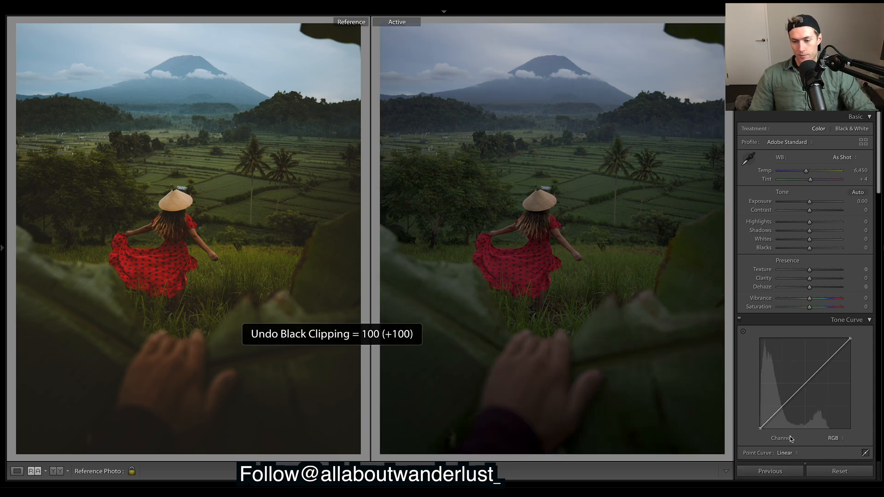
Try lifting the RGB tone curve's black point and pulling down its lower midtones, then undo the curve changes
scroll(760, 428, "down", 1)
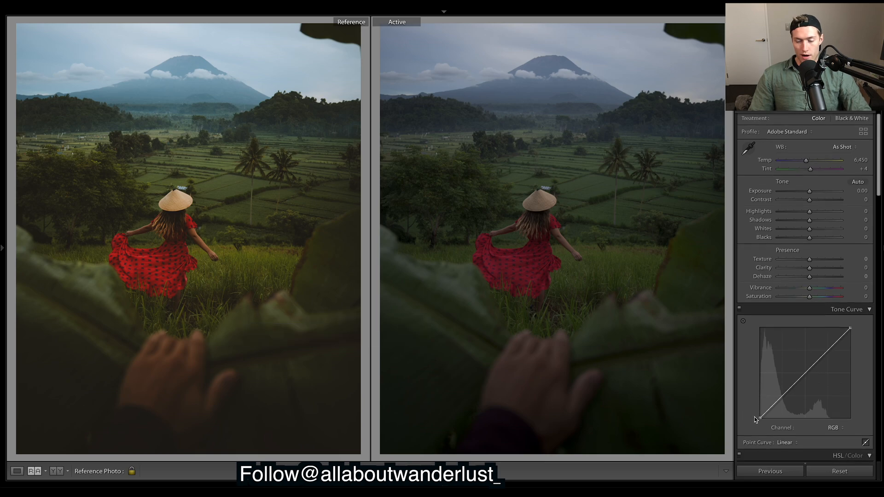
left_click_drag(759, 417, 741, 395)
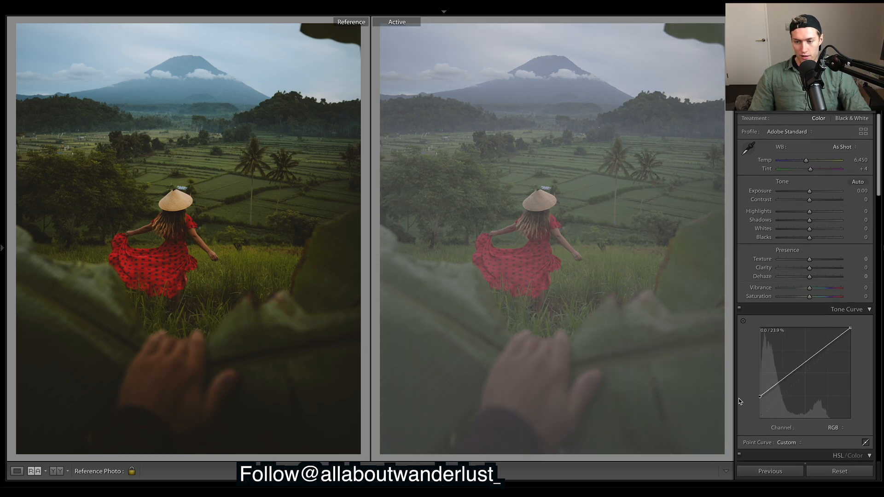
left_click_drag(789, 373, 789, 396)
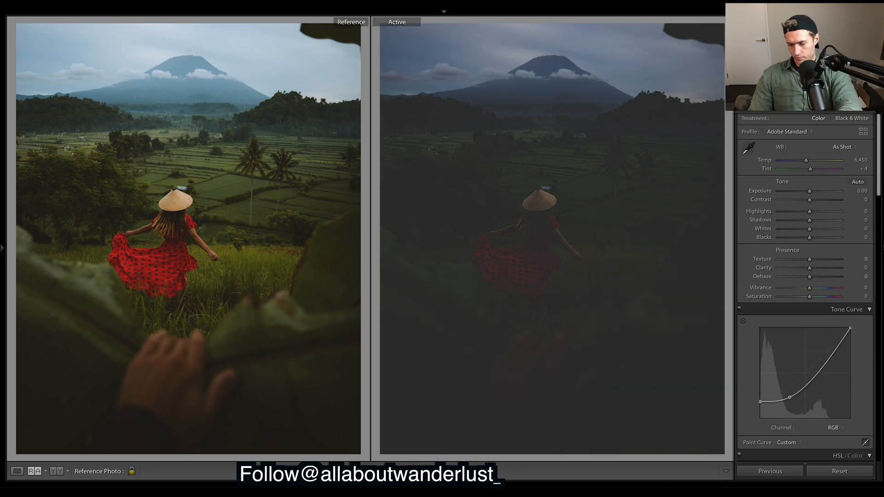
key("ctrl+z")
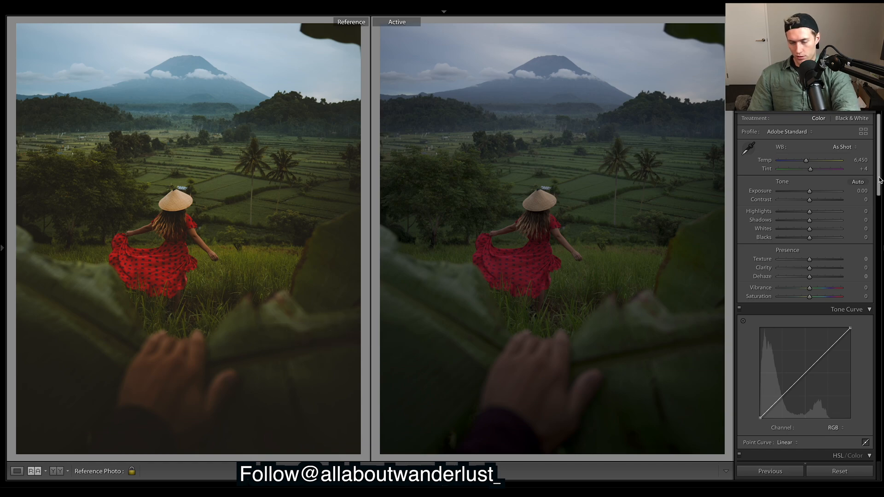
Redo the two RGB point curve changes to compare the look, and undo them again
key("ctrl+y")
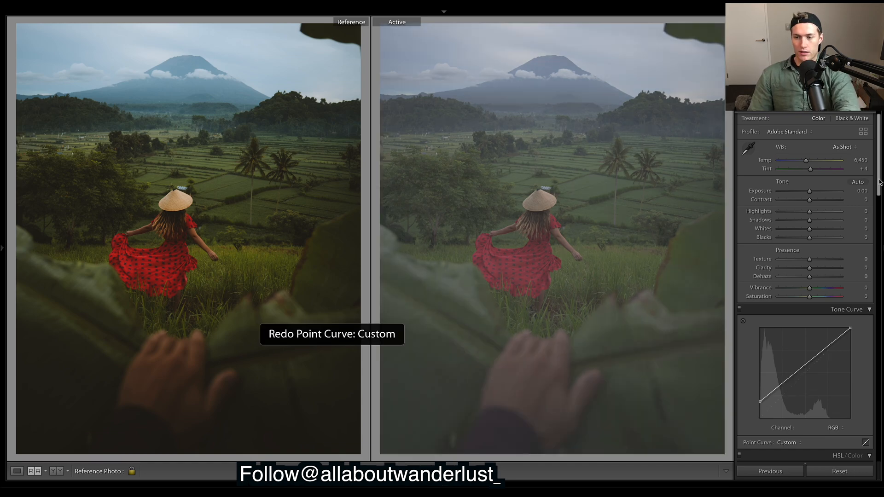
key("ctrl+y")
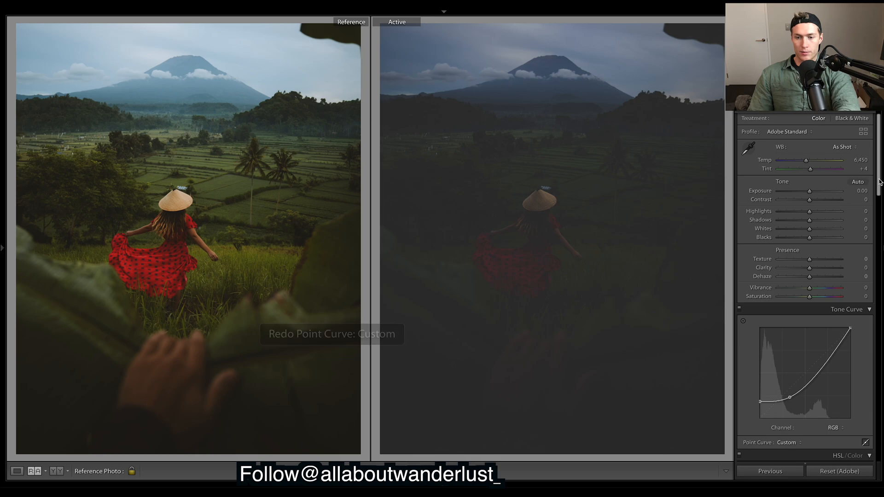
key("ctrl+z")
key("ctrl+z")
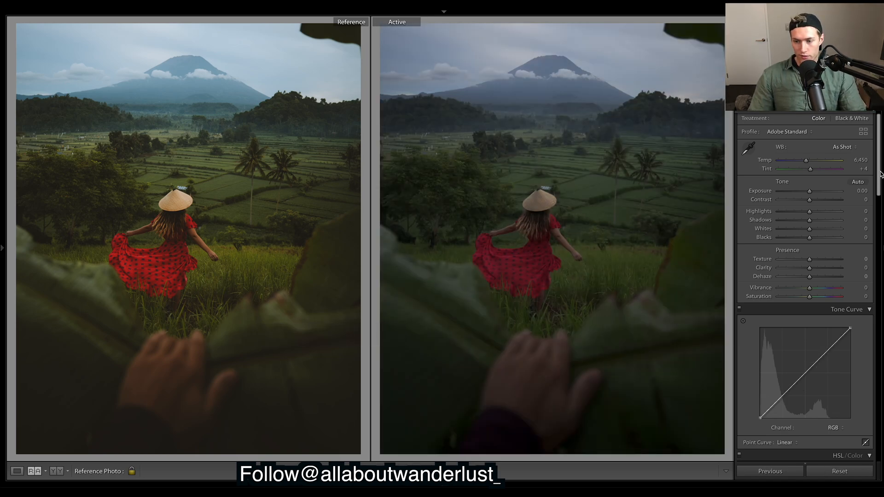
Shape the Red channel's tone curve into a gentle S by lowering the shadows and raising the highlights
scroll(880, 174, "up", 1)
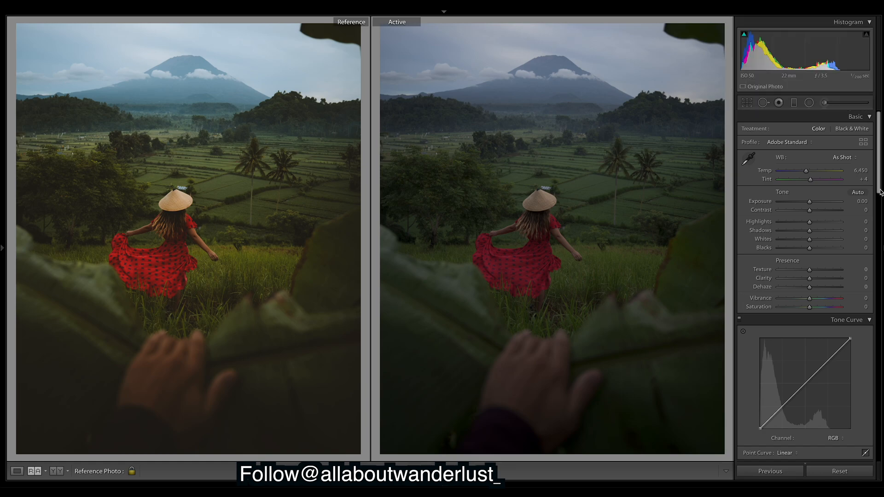
left_click(842, 438)
left_click(835, 447)
left_click_drag(775, 414, 774, 420)
left_click_drag(801, 393, 825, 359)
Shape the Green channel's tone curve into a gentle S with its upper point at about 72 / 77 %
left_click(836, 438)
left_click(833, 447)
left_click_drag(774, 414, 774, 420)
left_click_drag(802, 394, 824, 361)
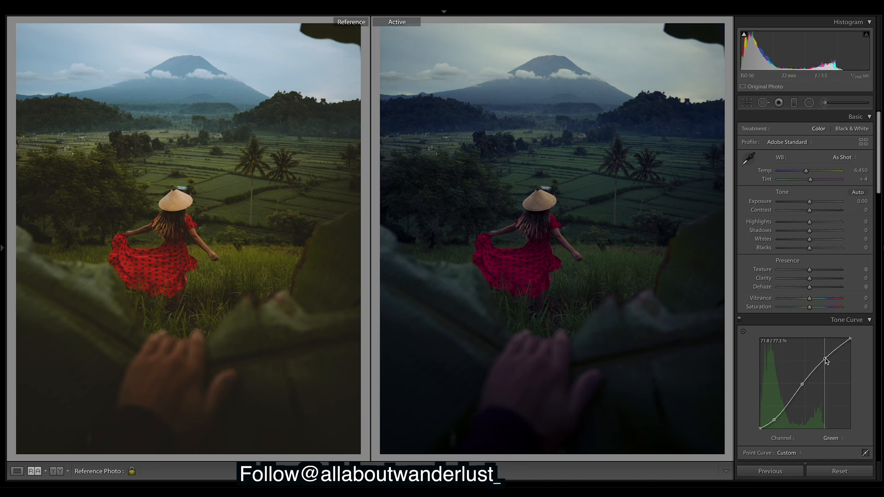
Shape the Blue channel's tone curve into a gentle S with its upper point at about 71 / 79 %
left_click(835, 438)
left_click(833, 447)
left_click_drag(774, 415, 775, 420)
left_click_drag(802, 390, 803, 385)
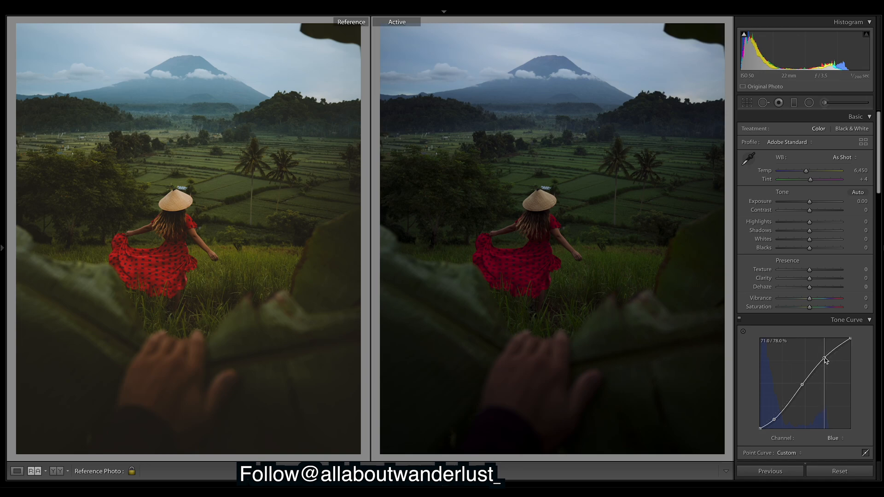
Lift the RGB curve's black point, anchor its shadows, midtones and highlights near the diagonal, and set Exposure to +0.65
left_click(836, 437)
left_click(831, 415)
left_click_drag(760, 428, 829, 361)
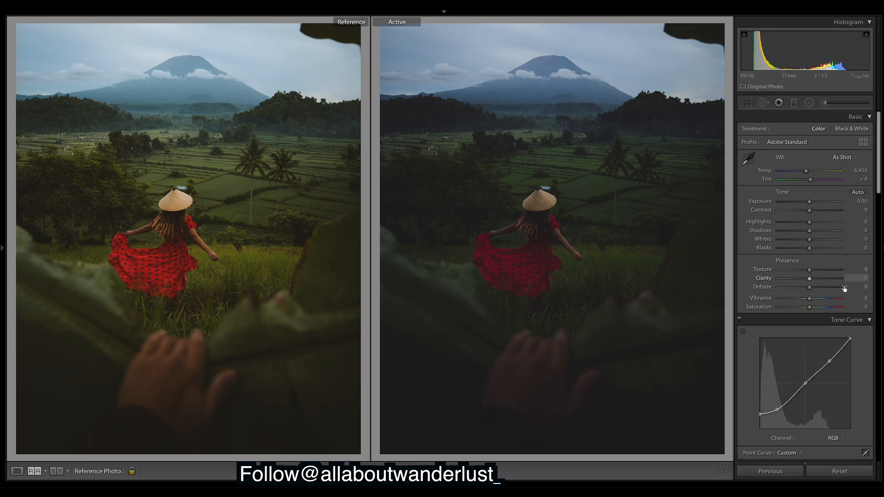
left_click_drag(810, 206, 809, 211)
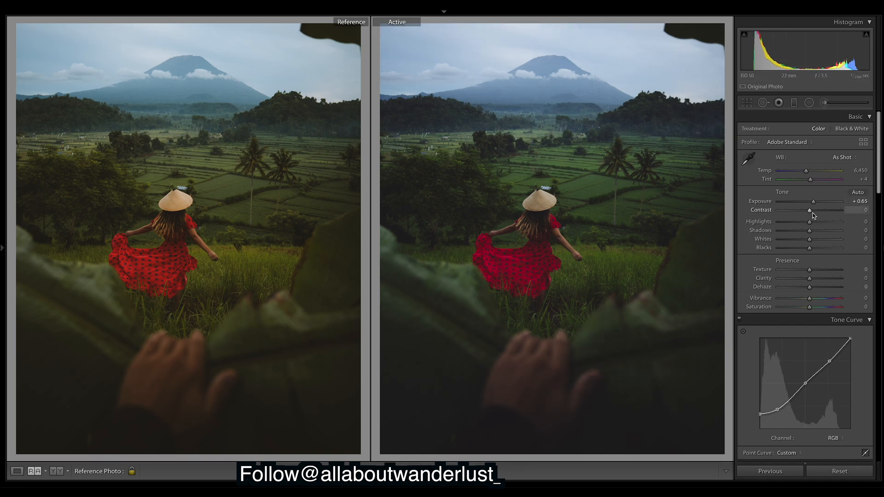
Try flattening the RGB tone curve and display the Red channel's curve
left_click(837, 438)
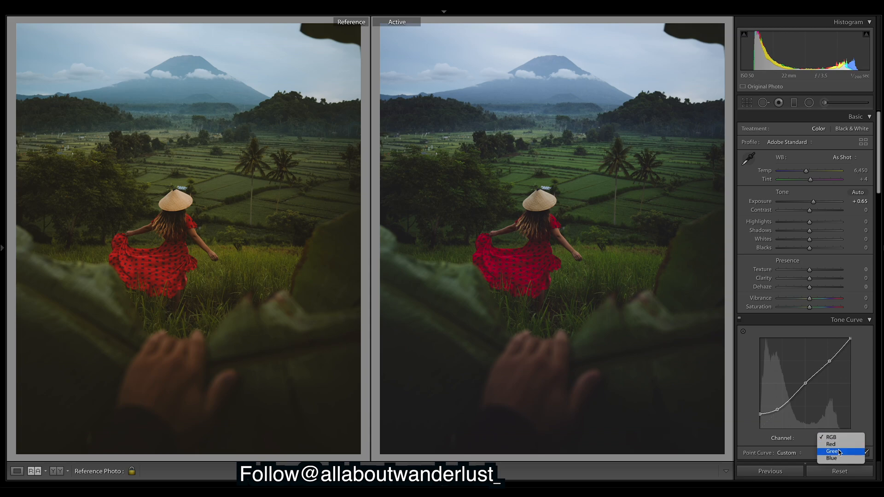
right_click(799, 353)
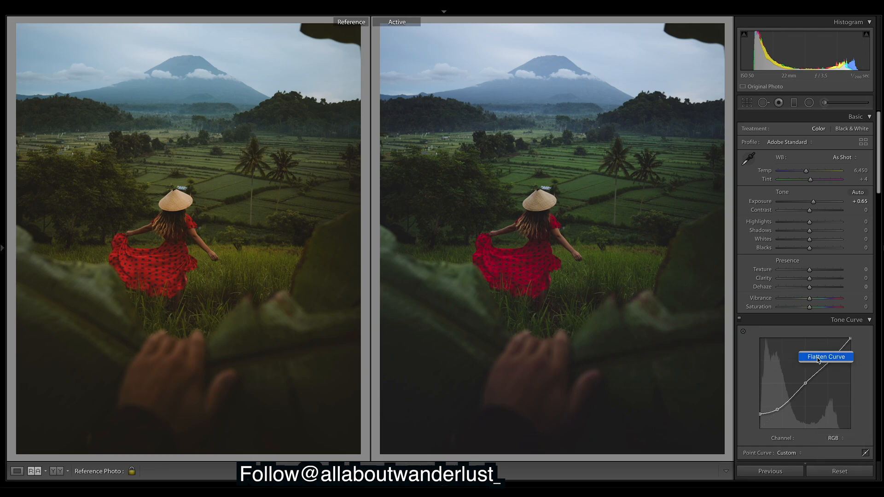
left_click(818, 357)
left_click(834, 438)
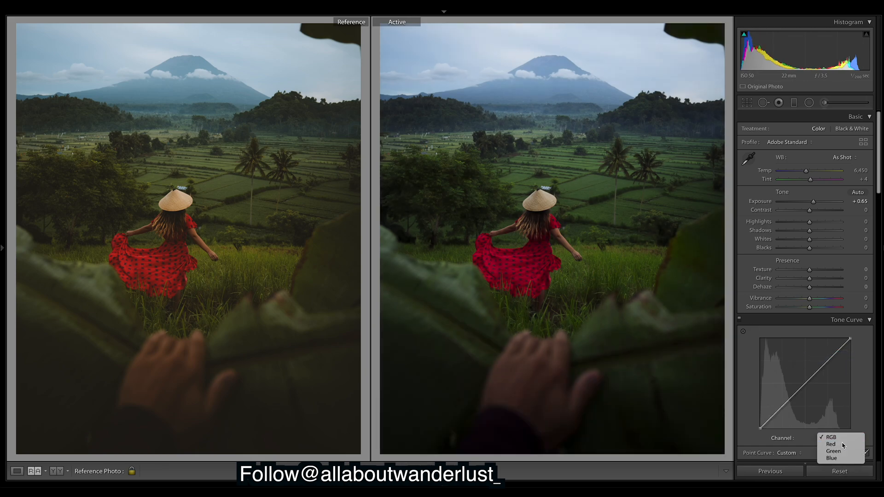
left_click(843, 445)
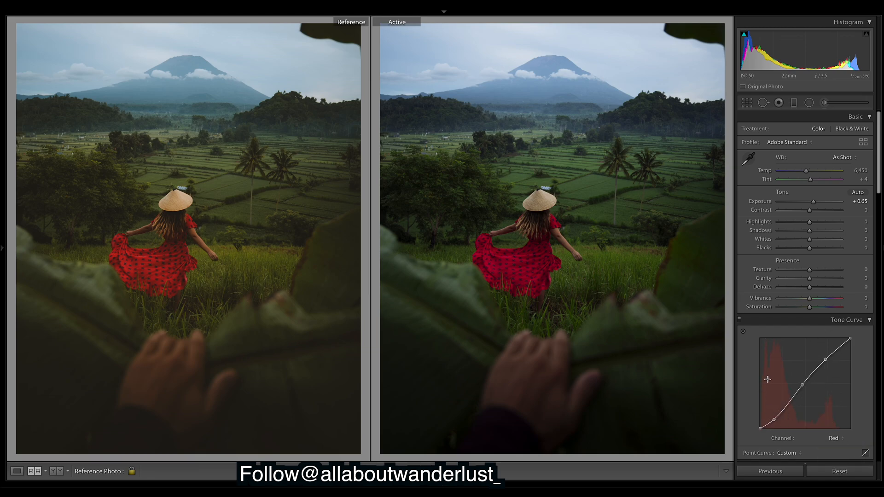
Switch the Tone Curve adjustments off and on repeatedly to compare their effect on the active photo
left_click(739, 318)
left_click(739, 318)
left_click(739, 318)
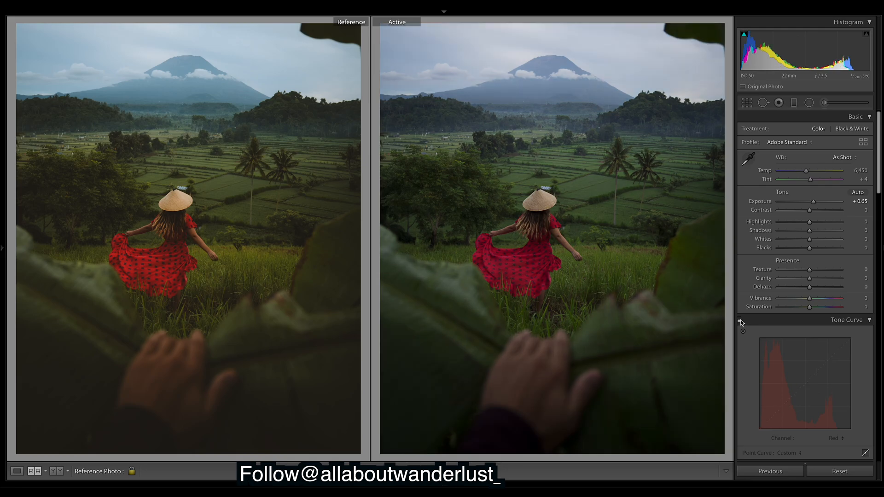
left_click(740, 320)
left_click(739, 320)
left_click(740, 320)
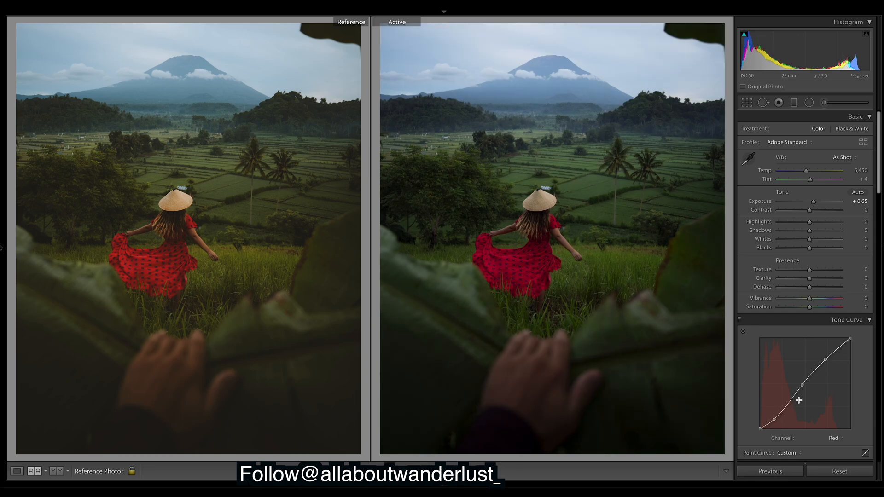
Try lifting the midtone point of the Red curve, and undo the change
left_click_drag(801, 385, 799, 385)
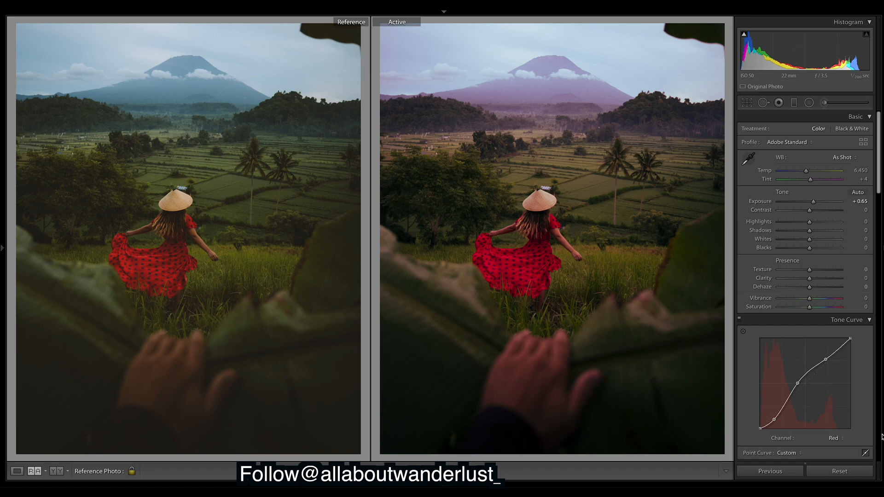
key("ctrl+z")
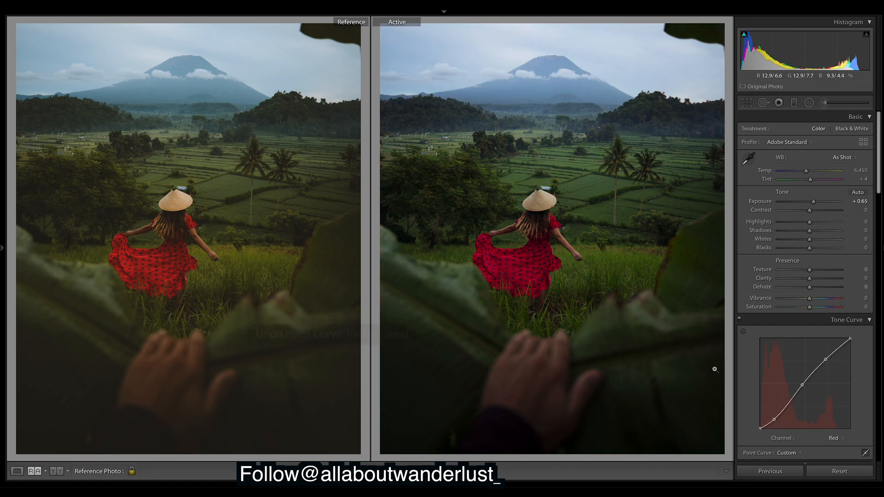
Compare the photo with the Tone Curve adjustments off and on again, and display the RGB curve
left_click(742, 323)
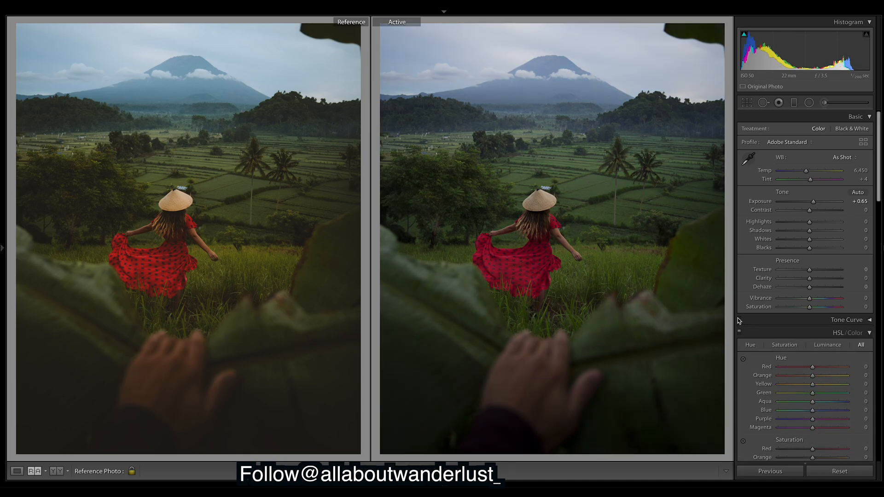
left_click(868, 323)
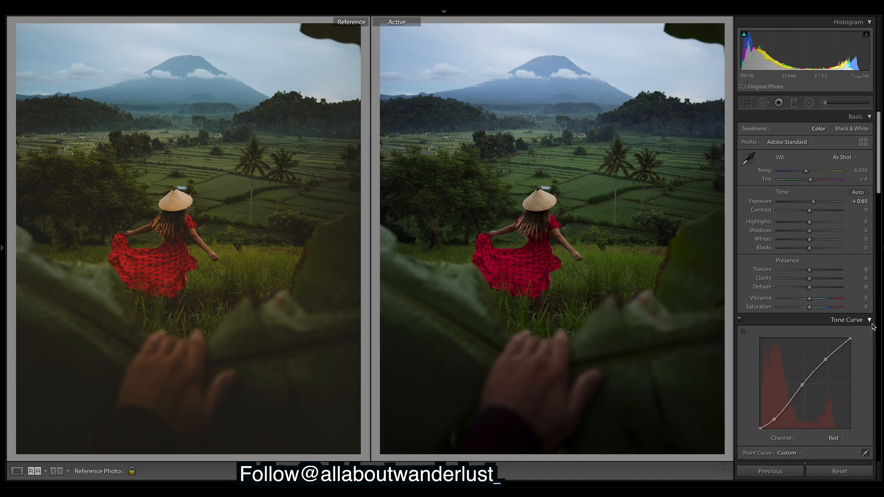
left_click(843, 438)
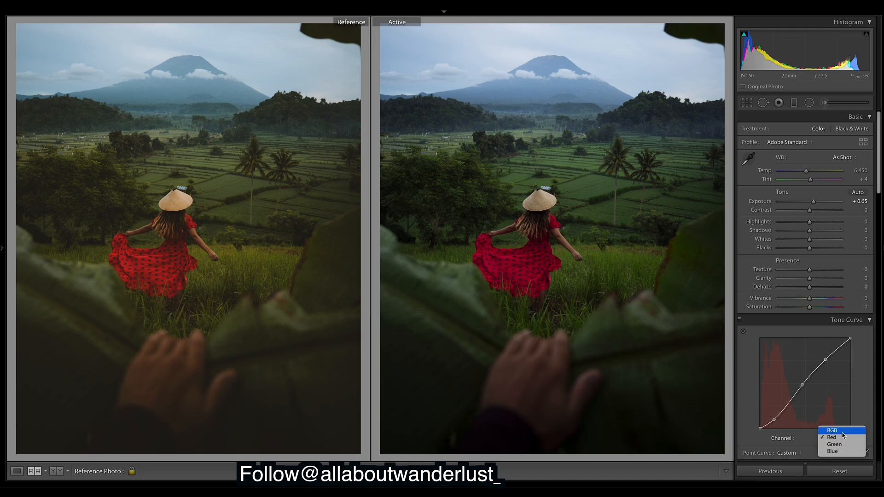
left_click(835, 432)
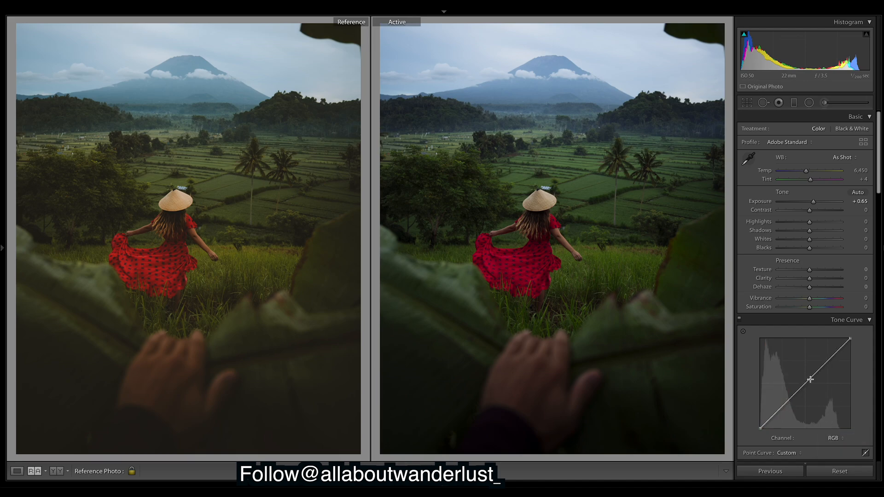
Undo the tone curve toggles and the flattening to restore the RGB curve with its lifted black point
key("ctrl+z")
key("ctrl+z")
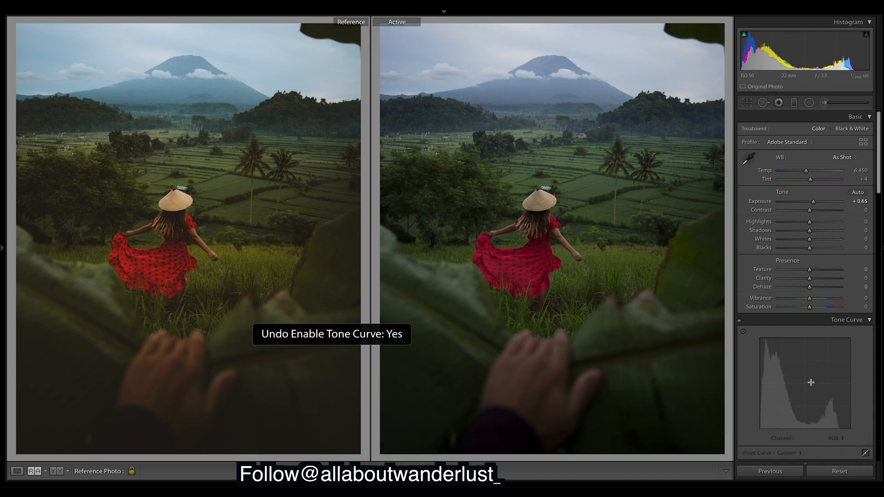
key("ctrl+z")
key("ctrl+z")
key("ctrl+z")
key("ctrl+z")
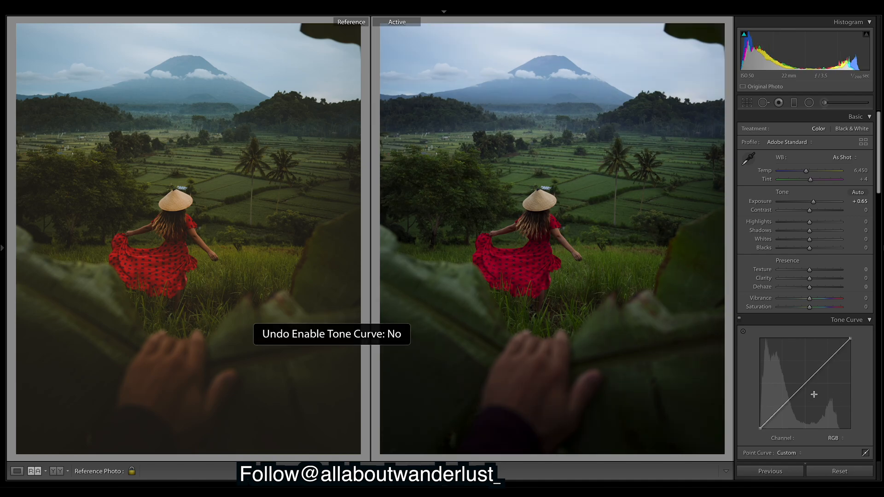
key("ctrl+z")
key("ctrl+z")
key("ctrl+z")
key("ctrl+z")
key("ctrl+shift+z")
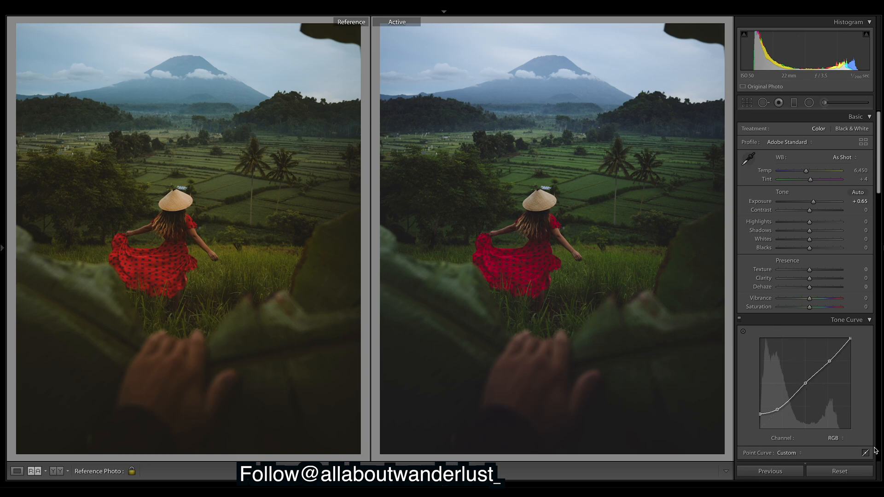
Flatten the Red and Green channel tone curves
left_click(842, 438)
left_click(840, 446)
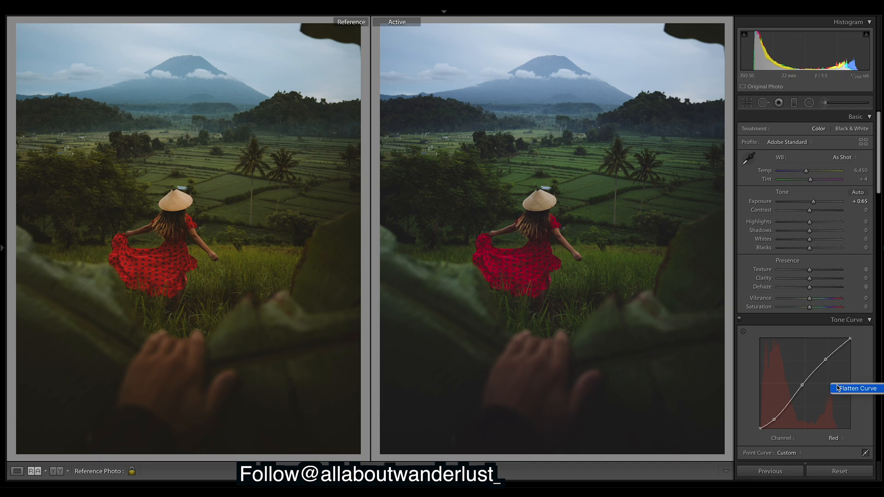
left_click(849, 389)
left_click(836, 438)
left_click(833, 444)
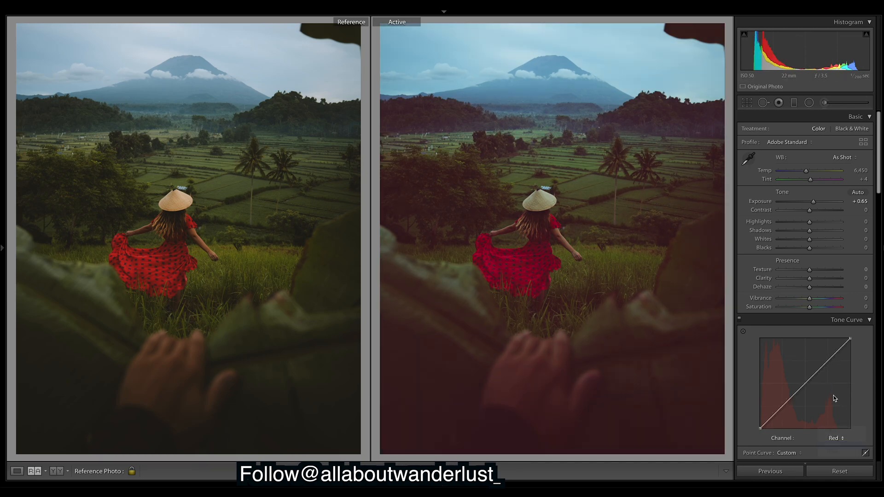
right_click(835, 396)
left_click(857, 395)
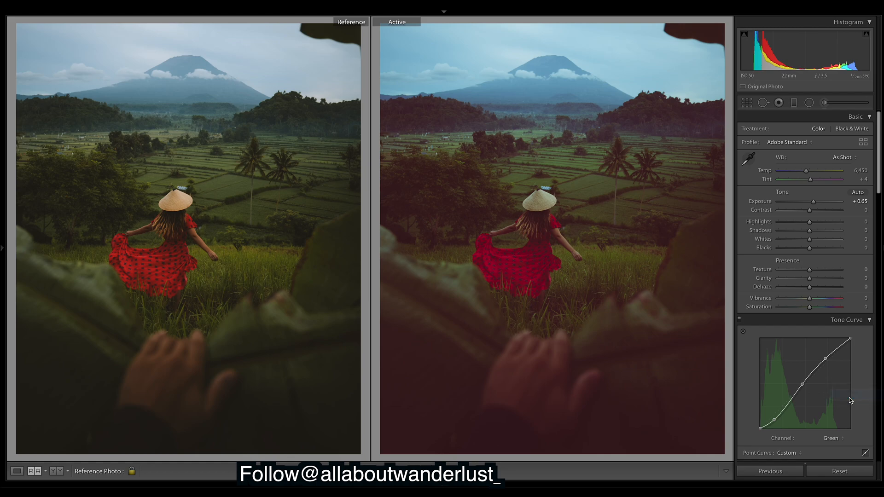
Flatten the Blue channel's tone curve and return to the RGB curve
left_click(843, 438)
left_click(843, 445)
right_click(841, 413)
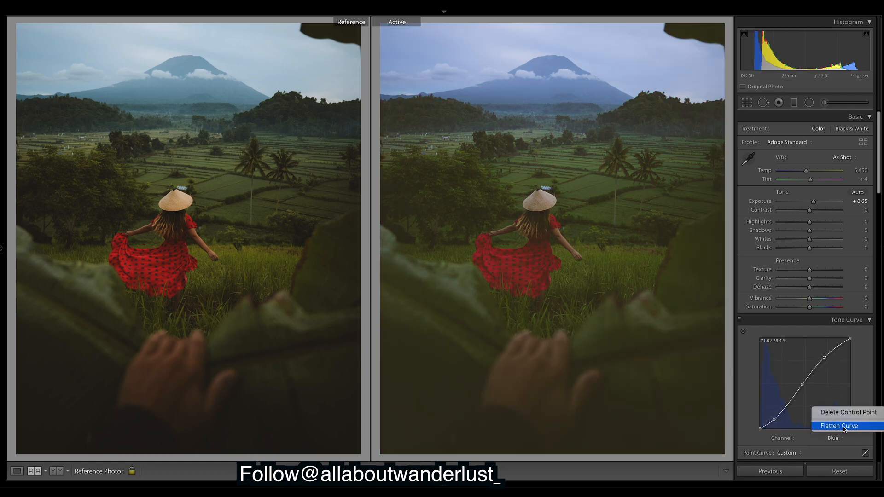
left_click(845, 426)
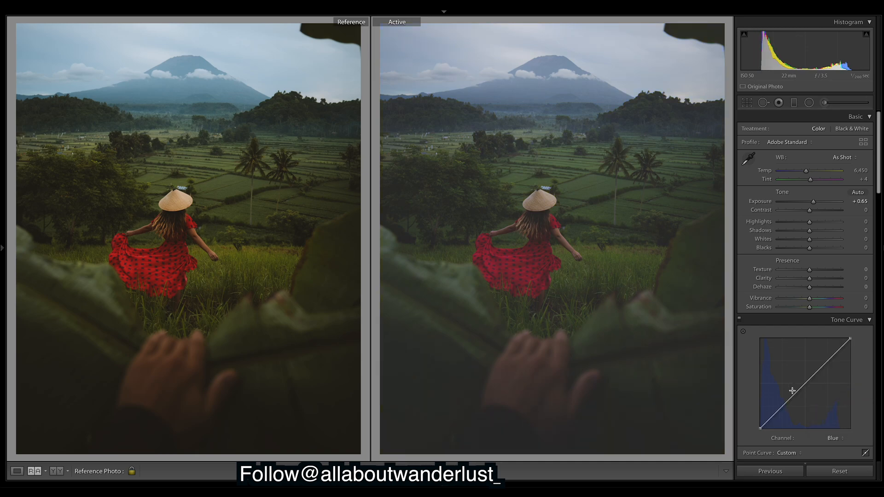
left_click(845, 438)
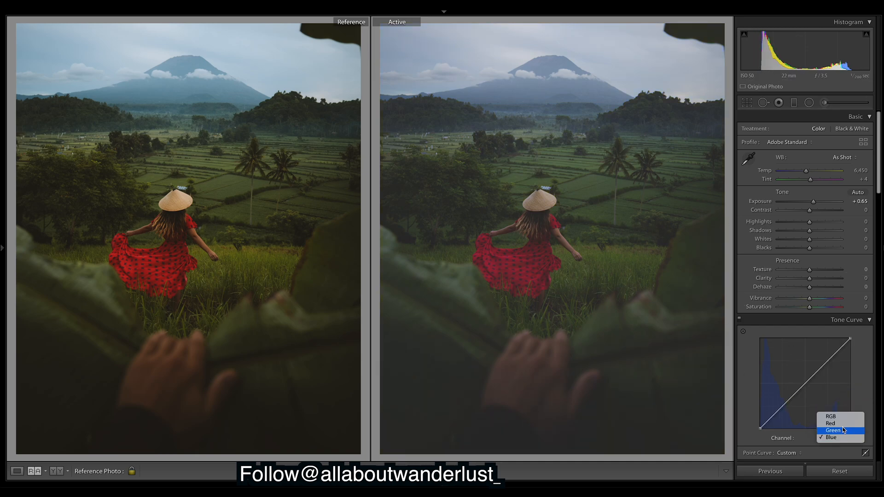
left_click(831, 416)
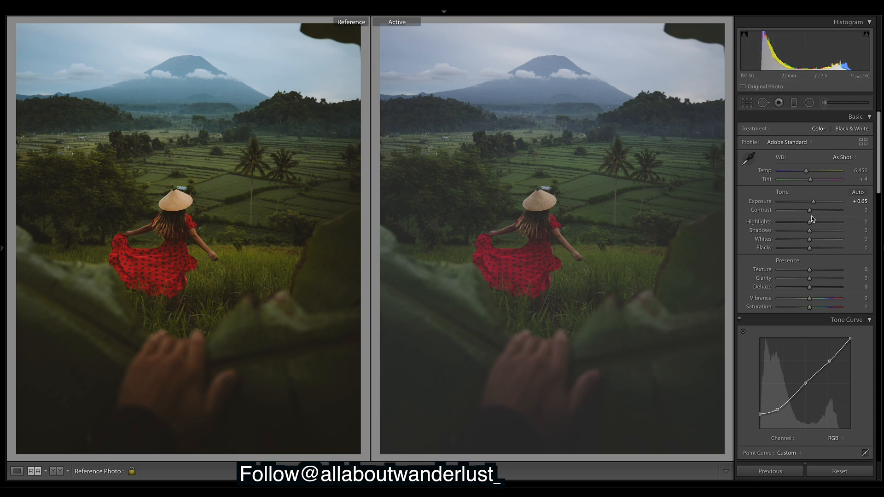
Try Contrast at +89 and Blacks at +100, undoing each change
left_click_drag(824, 215, 836, 209)
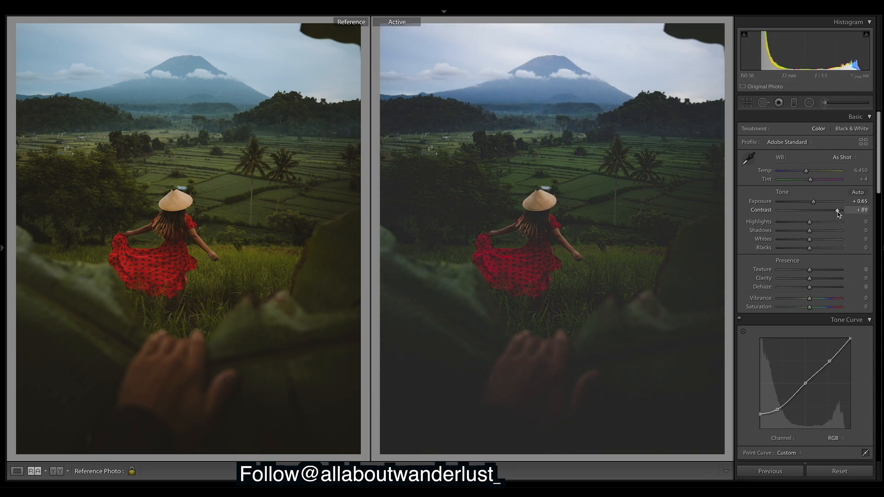
key("ctrl+z")
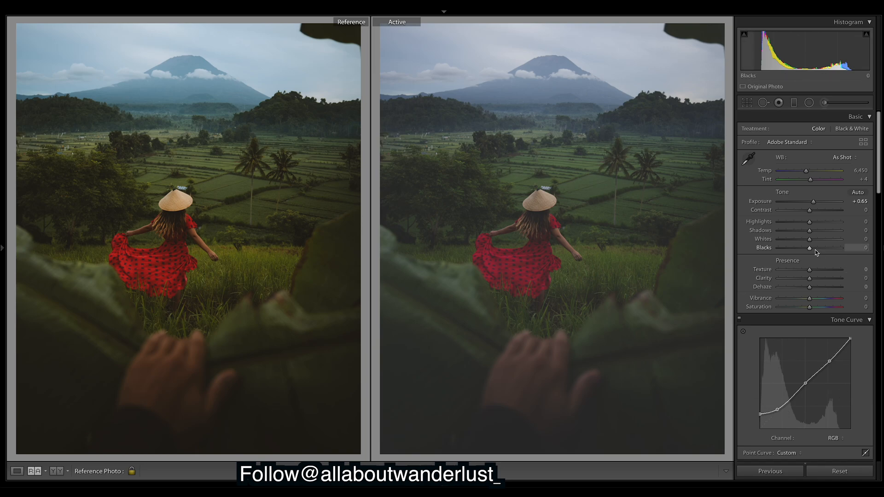
left_click_drag(811, 250, 855, 250)
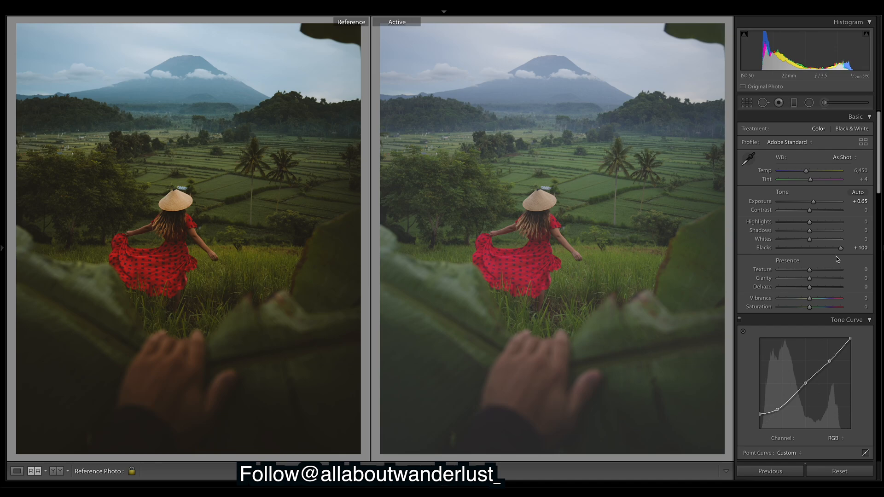
key("ctrl+z")
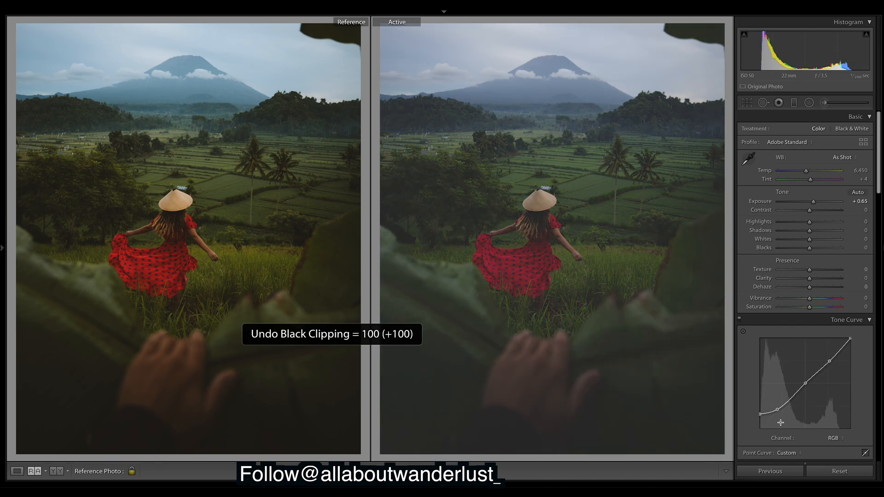
Raise the RGB curve's black point further to fade the darkest tones
left_click_drag(760, 413, 760, 403)
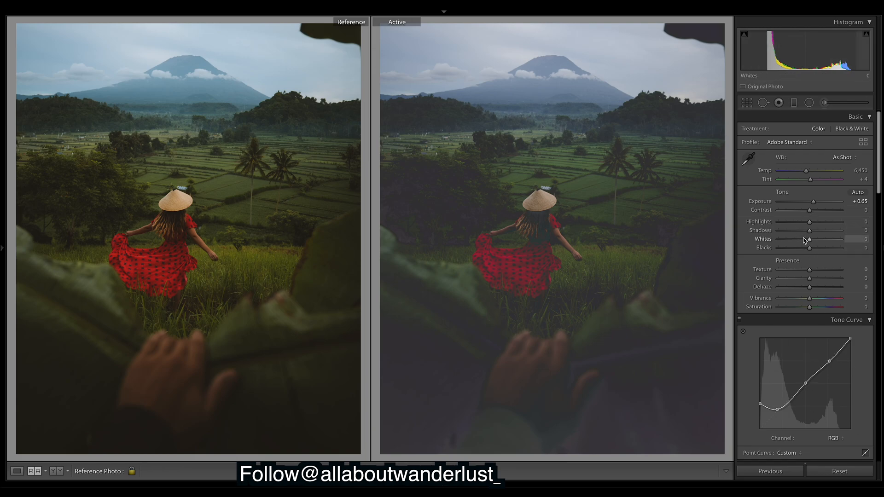
Undo the last RGB black point raise and the flattening of the colour channel tone curves, ending on the RGB curve
key("ctrl+z")
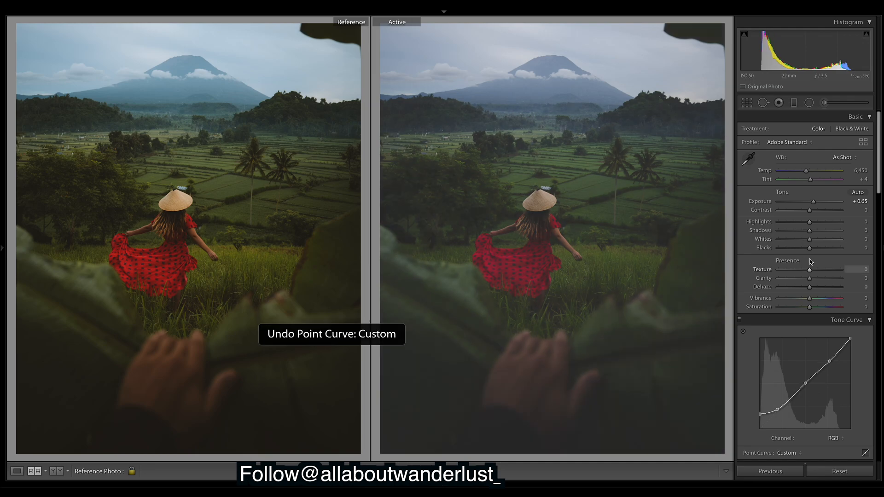
left_click(834, 438)
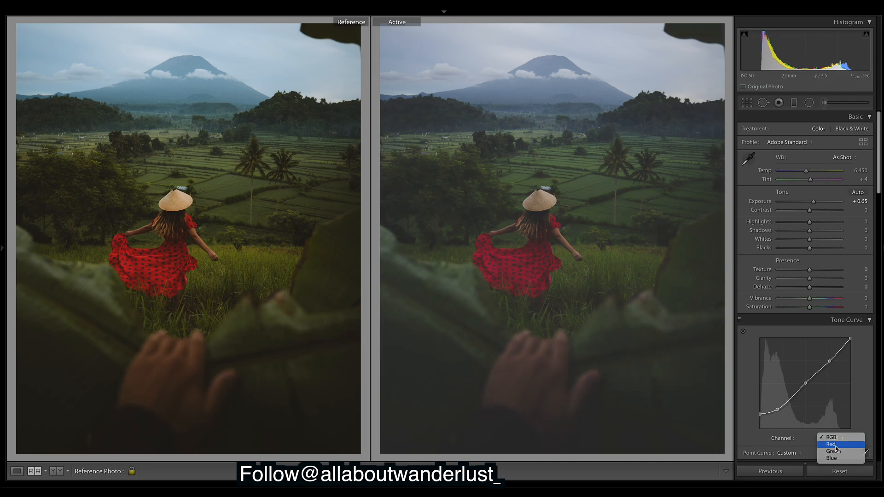
left_click(836, 446)
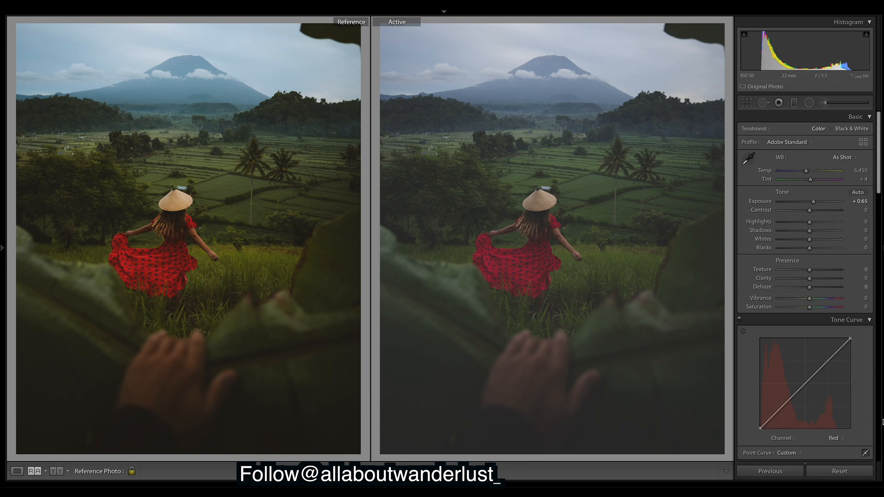
key("ctrl+z")
key("ctrl+z")
key("ctrl+z")
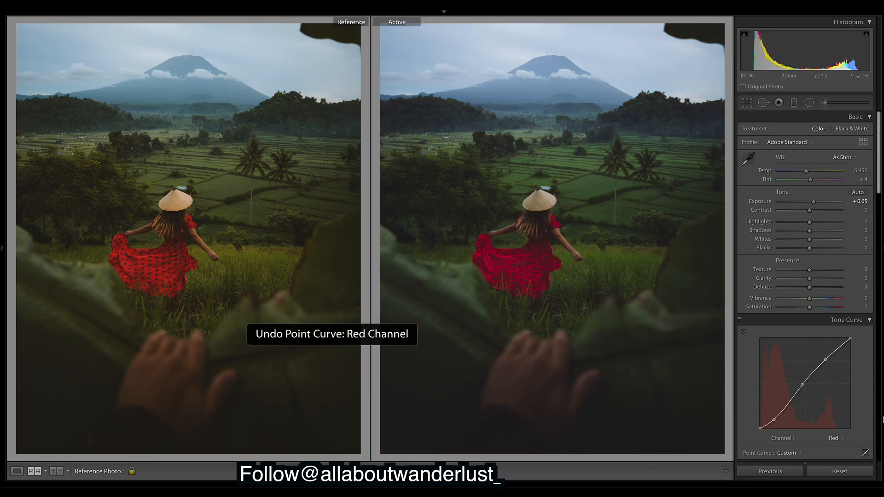
left_click(834, 438)
left_click(834, 430)
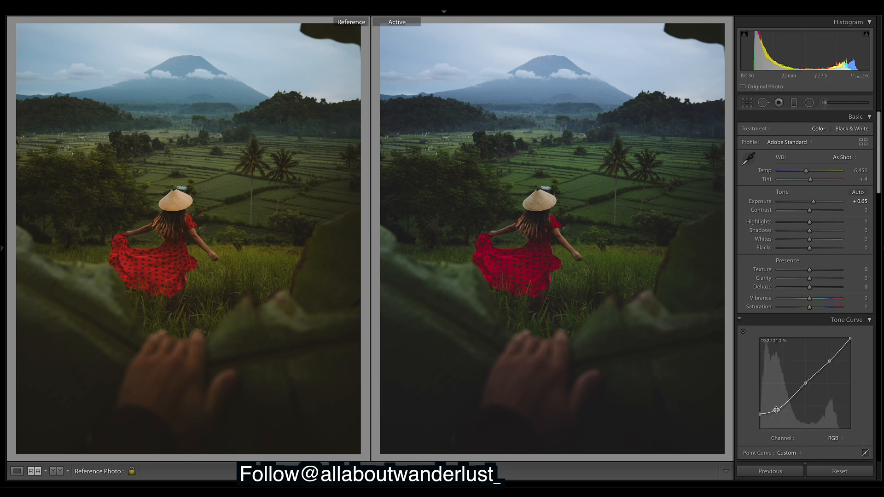
Try raising the RGB curve's black point slightly to about 18.4%, and undo the change
left_click_drag(760, 416, 759, 412)
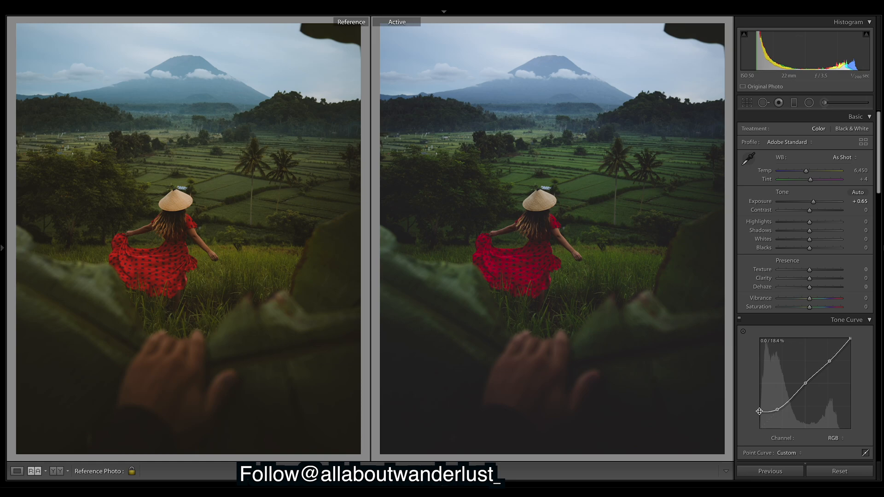
key("ctrl+z")
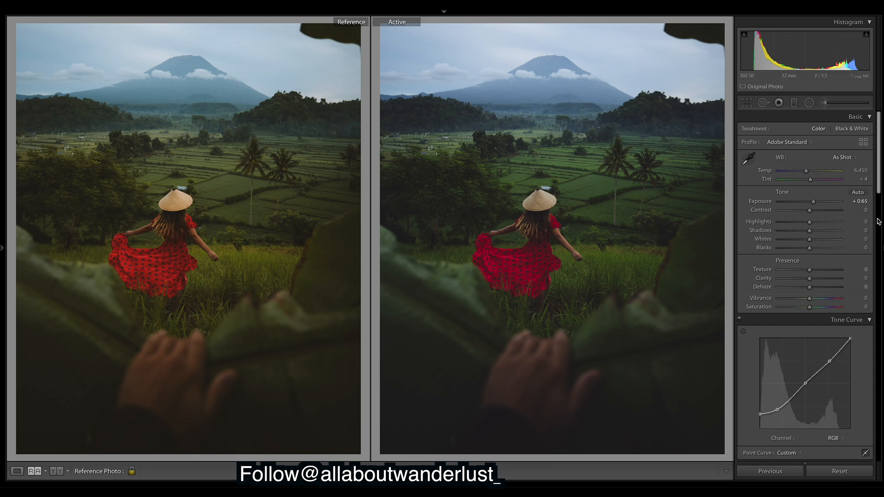
scroll(880, 184, "down", 1)
scroll(880, 173, "up", 1)
Set Shadows to +20, Highlights to -10 and Whites to -5 in the basic tone adjustments
left_click_drag(809, 231, 814, 235)
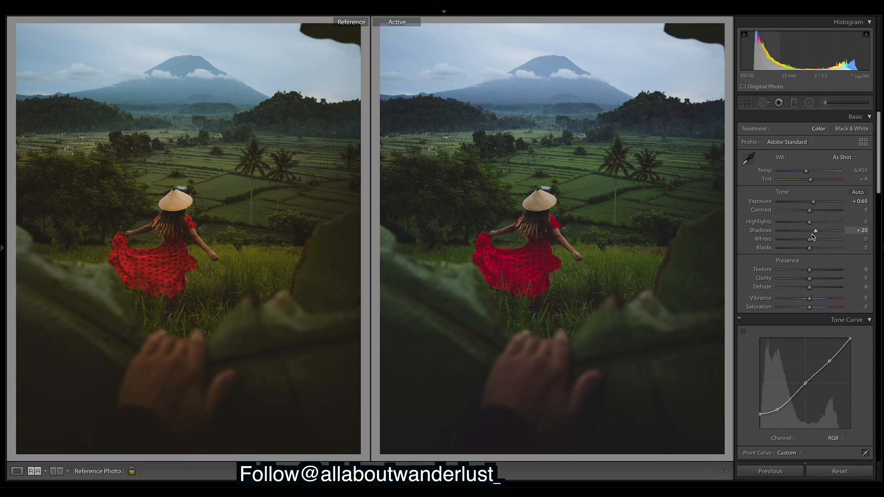
key("F7")
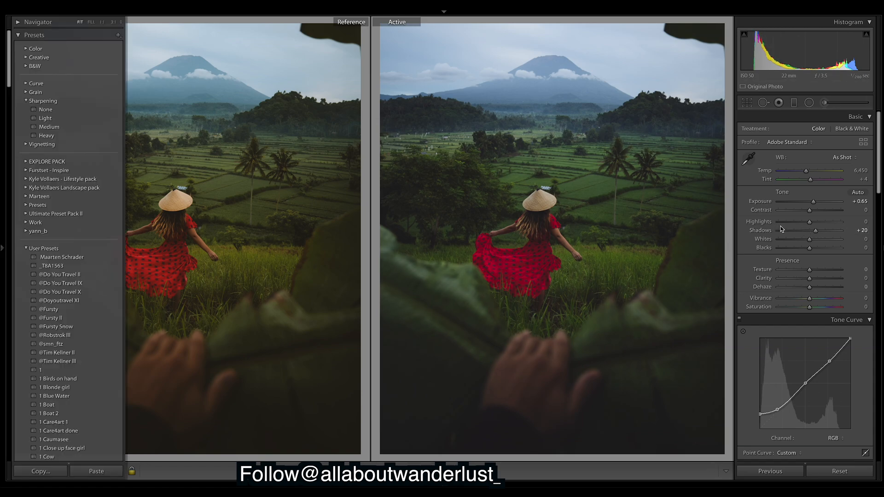
left_click_drag(809, 222, 806, 225)
key("F7")
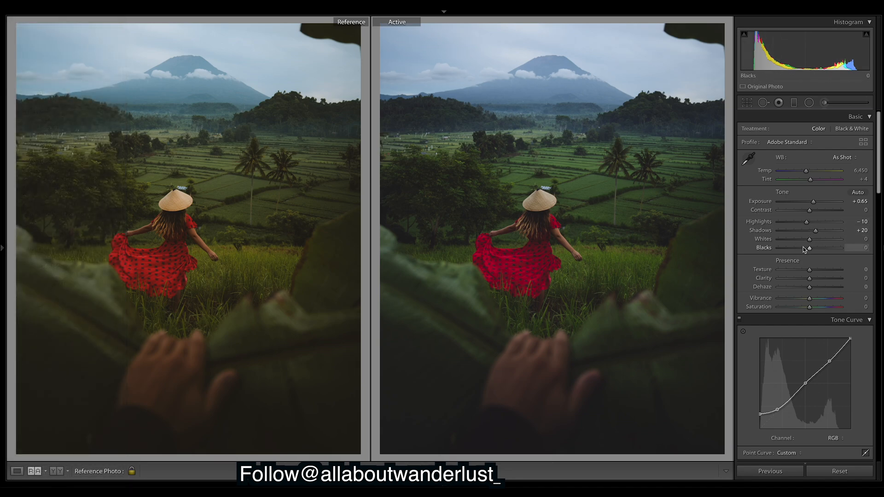
left_click_drag(811, 241, 809, 241)
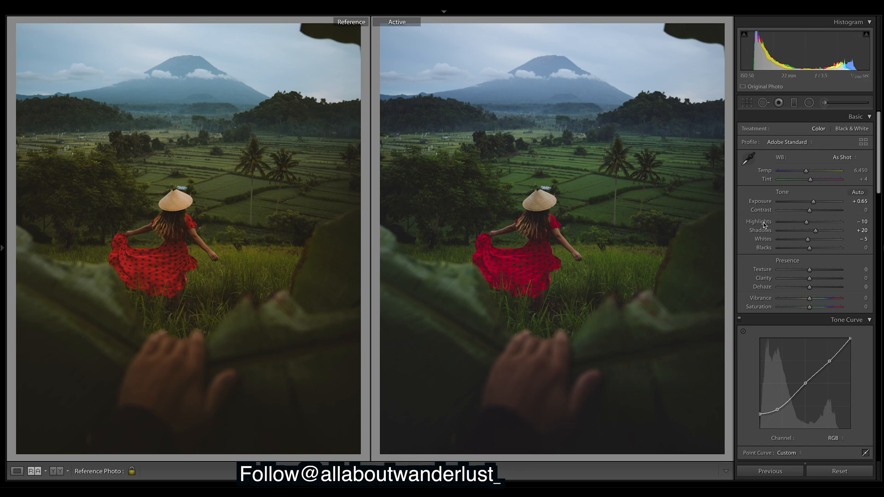
Soften the photo with Clarity at -10 and reduce the overall Saturation to -4
left_click_drag(811, 280, 806, 279)
scroll(832, 219, "down", 2)
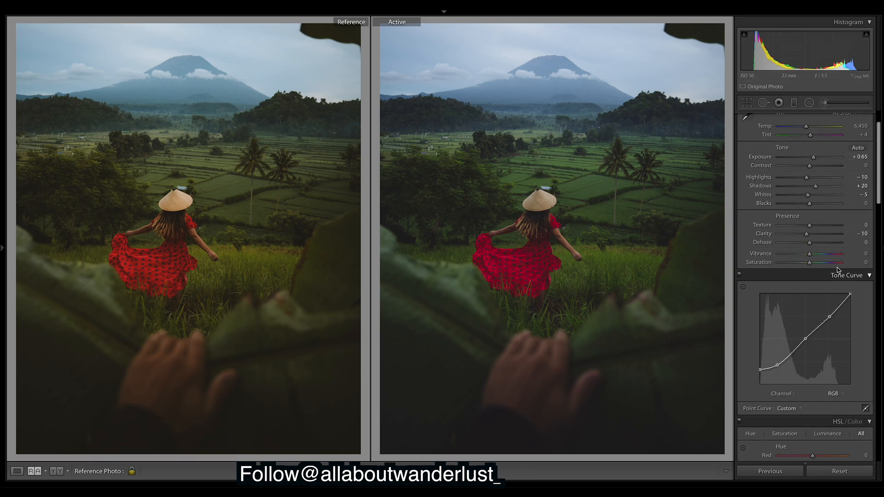
left_click_drag(810, 266, 808, 266)
Split tone the shadows with hue 63 and saturation 14, and the highlights with hue 64 and saturation 3
scroll(882, 146, "down", 5)
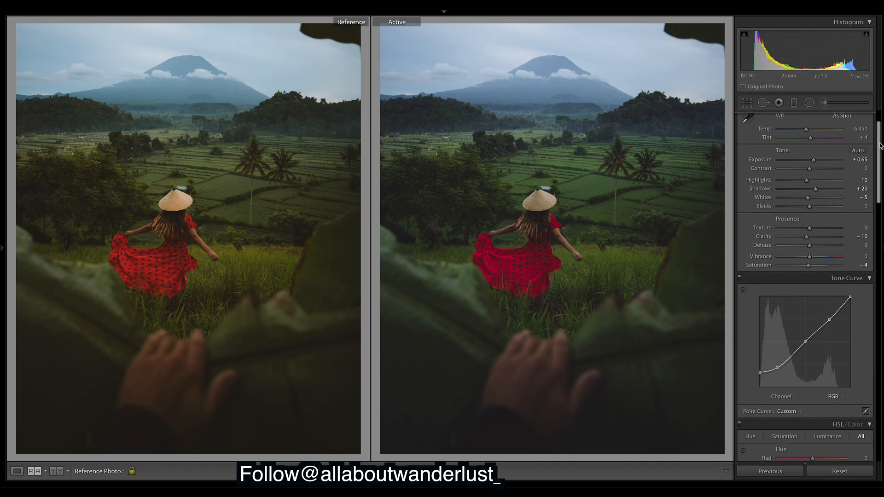
scroll(806, 285, "down", 10)
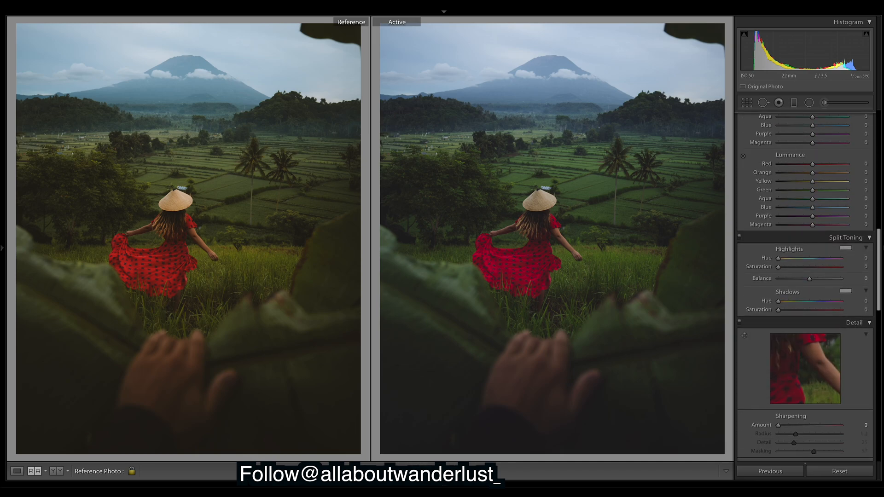
scroll(806, 286, "down", 3)
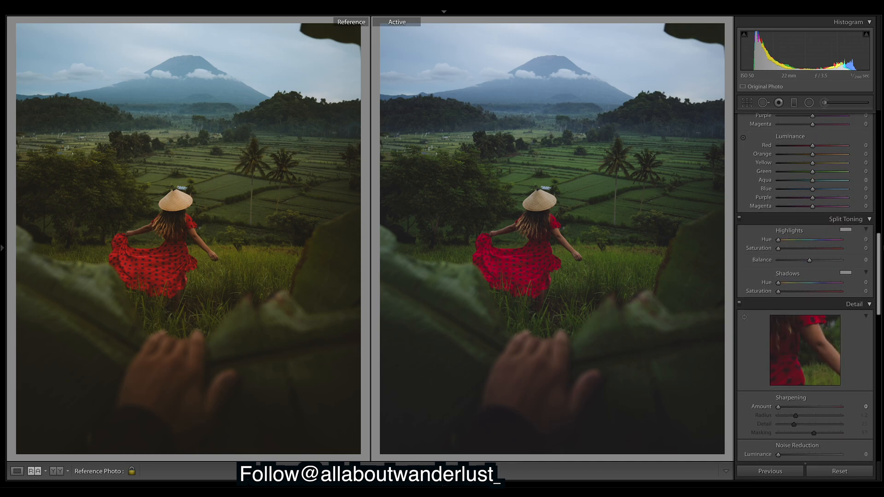
scroll(805, 285, "up", 1)
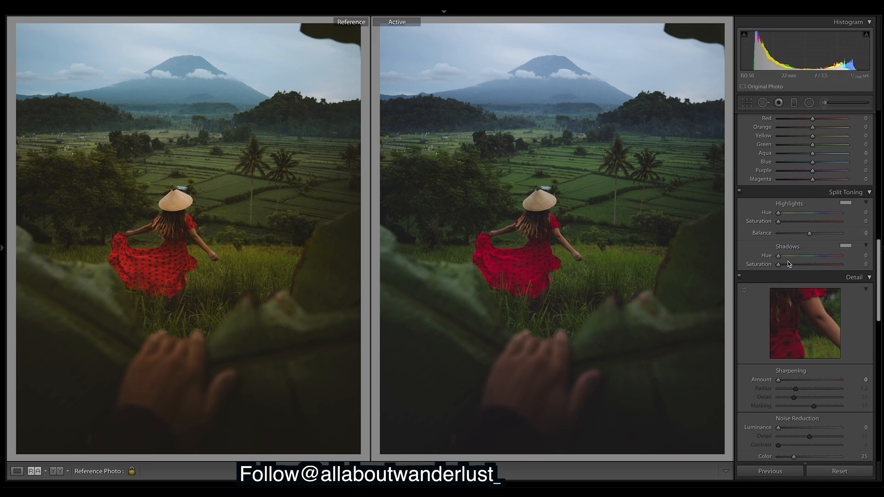
left_click_drag(779, 256, 788, 259)
mouse_move(786, 256)
left_mouse_down()
mouse_move(781, 266)
mouse_move(788, 267)
left_mouse_up()
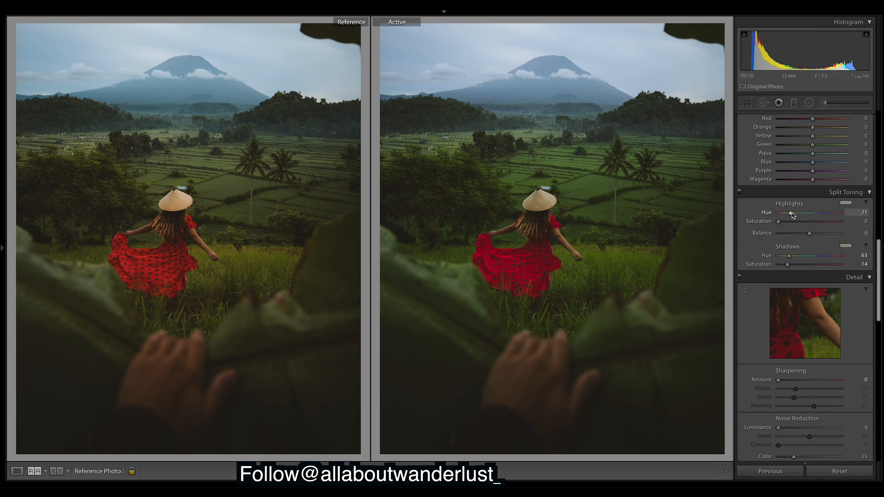
left_click_drag(790, 212, 783, 226)
Compare the photo with the split toning switched off and on
left_click(739, 191)
left_click(740, 191)
left_click(739, 192)
left_click(739, 192)
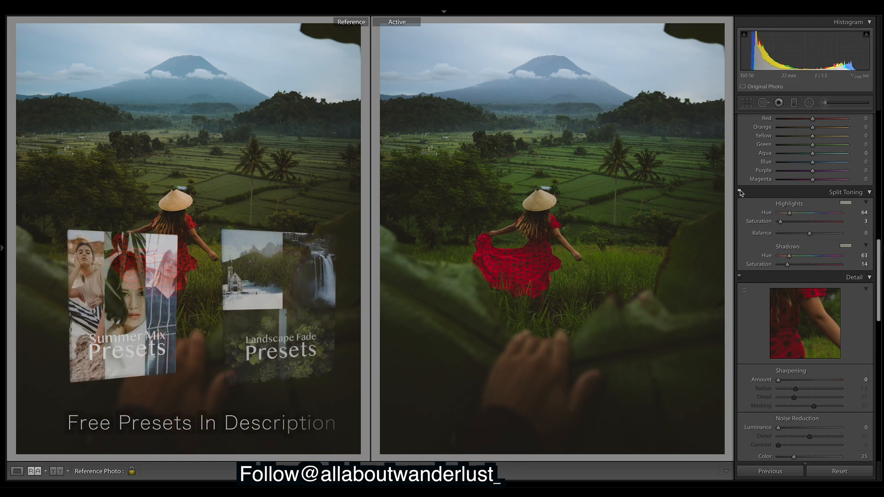
left_click(739, 191)
left_click(739, 192)
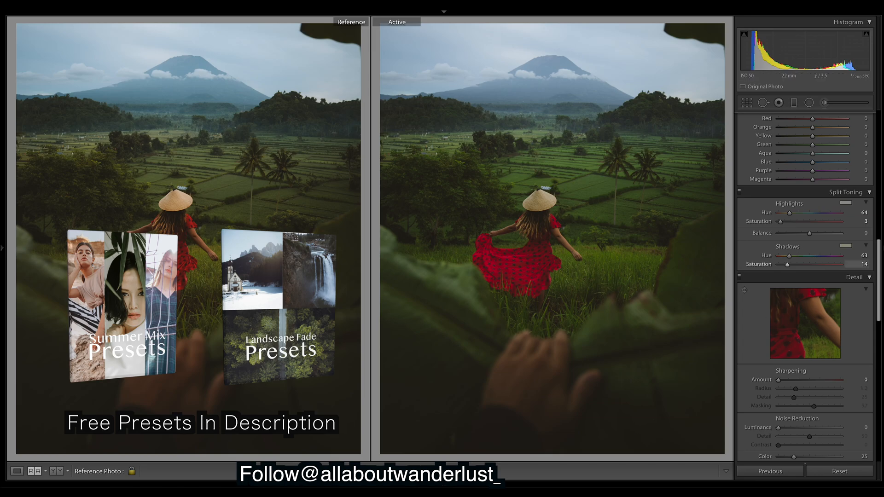
Calibrate Red Primary to hue +27, Green Primary to hue +8 and saturation -37, and Blue Primary to hue -14 and saturation +12
left_click_drag(877, 254, 878, 405)
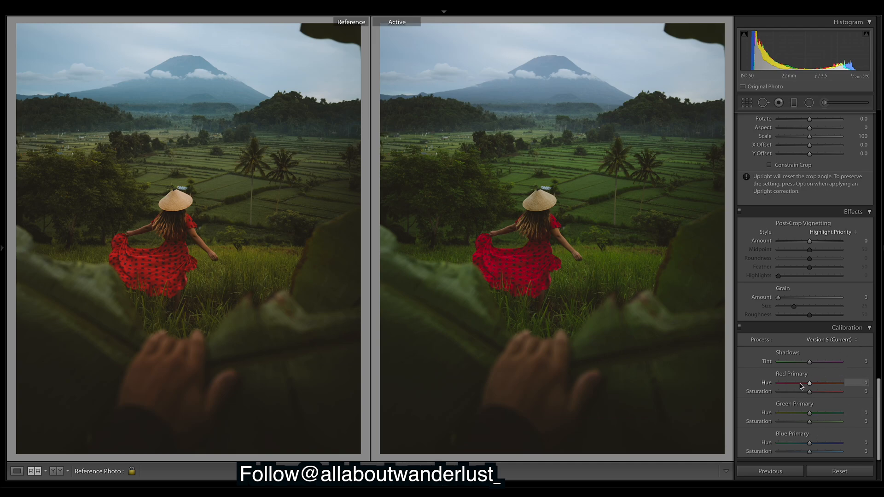
left_click_drag(811, 383, 819, 384)
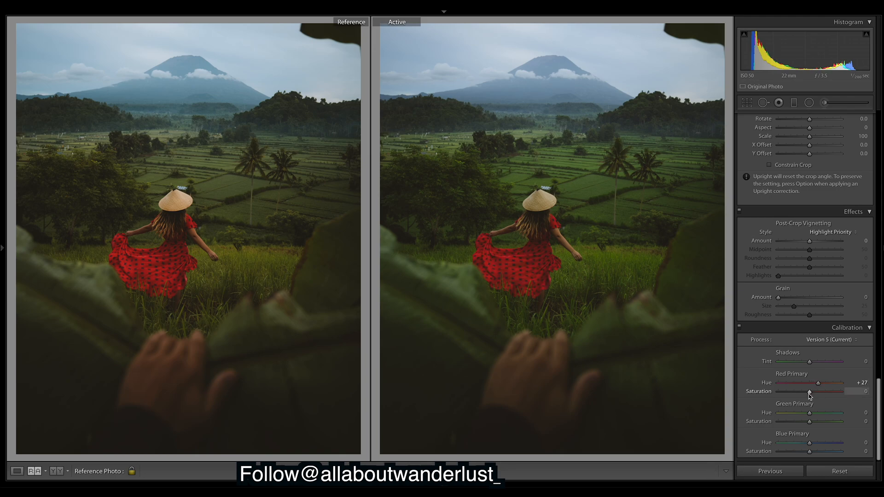
left_click_drag(810, 413, 799, 424)
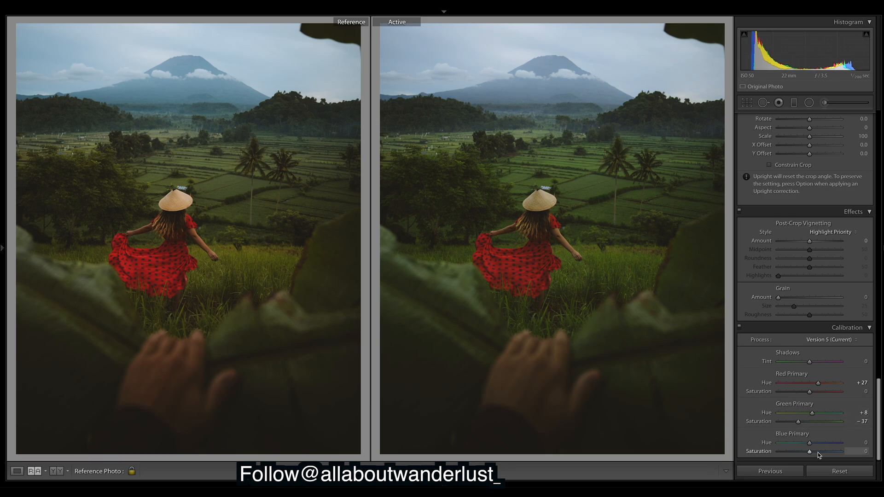
left_click_drag(808, 444, 805, 444)
left_click_drag(808, 450, 815, 454)
Compare the photo with the colour calibration switched off and on
left_click(740, 329)
left_click(740, 329)
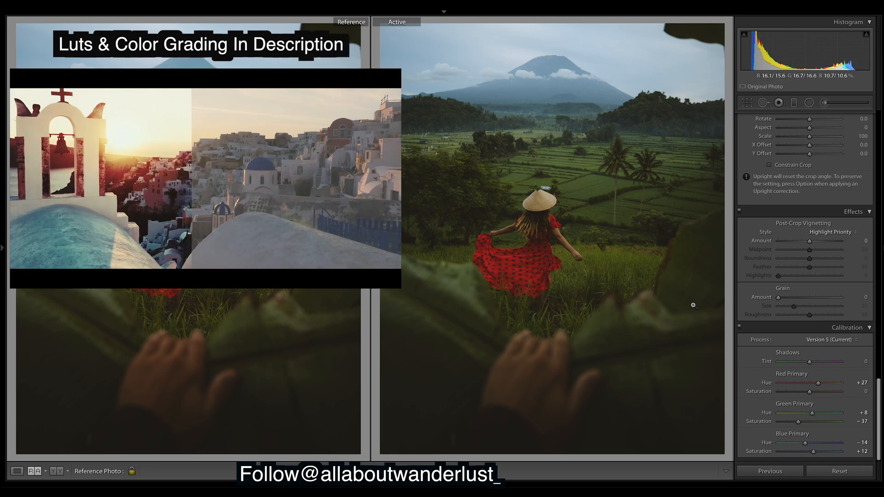
left_click(739, 329)
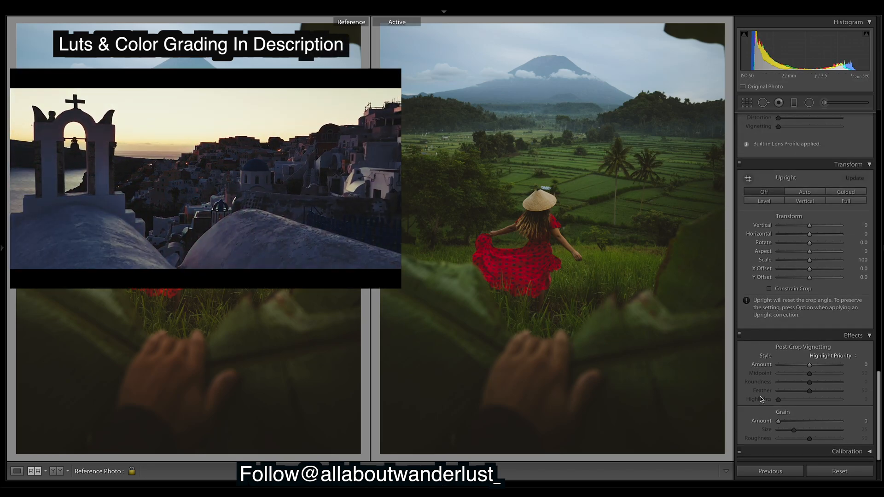
left_click(742, 456)
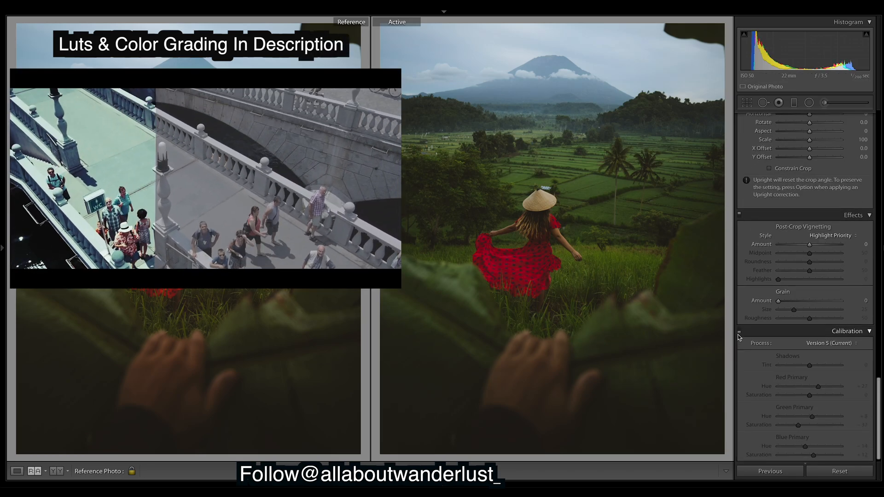
Test the HSL Yellow hue at both extremes and set it to -100
left_click_drag(879, 394, 879, 259)
left_click_drag(812, 132, 777, 132)
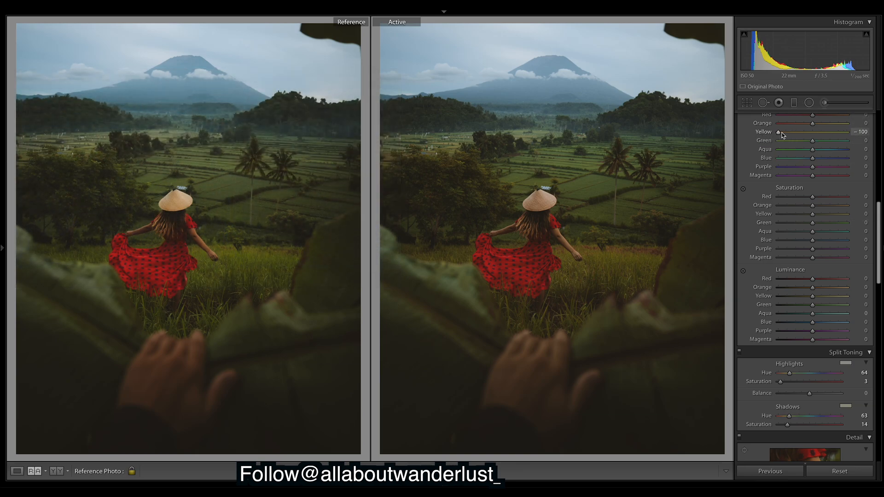
left_click_drag(776, 133, 847, 132)
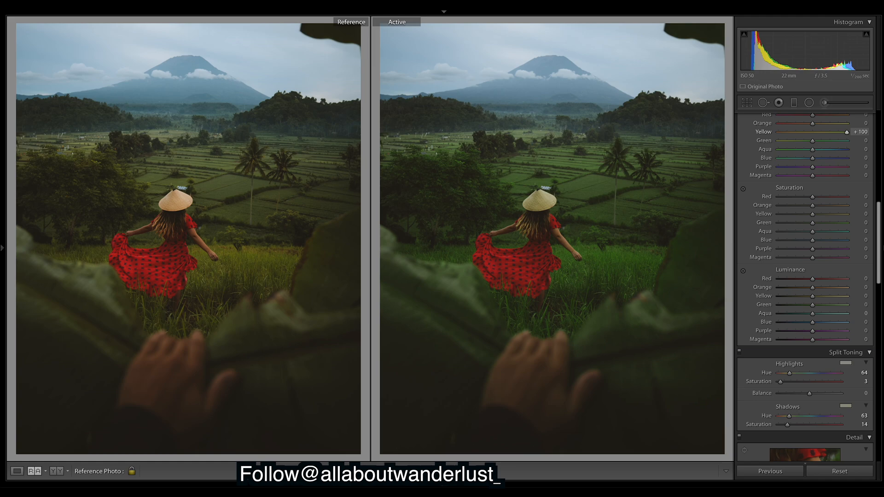
left_click_drag(792, 140, 777, 136)
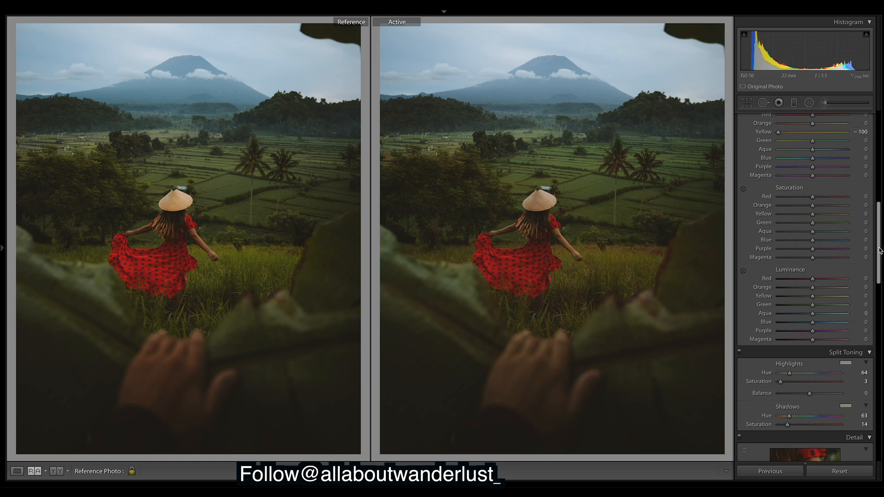
Try the Green Primary calibration hue at -100 and undo it
left_click_drag(879, 250, 882, 449)
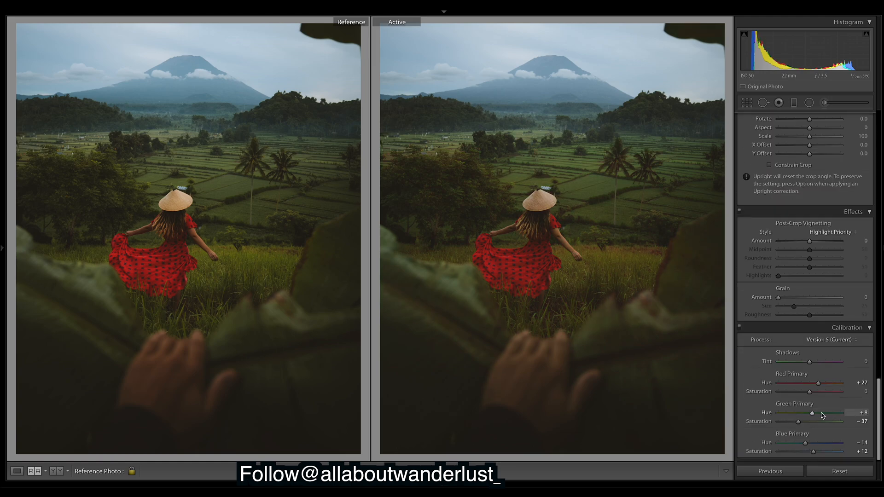
left_click_drag(813, 416, 743, 421)
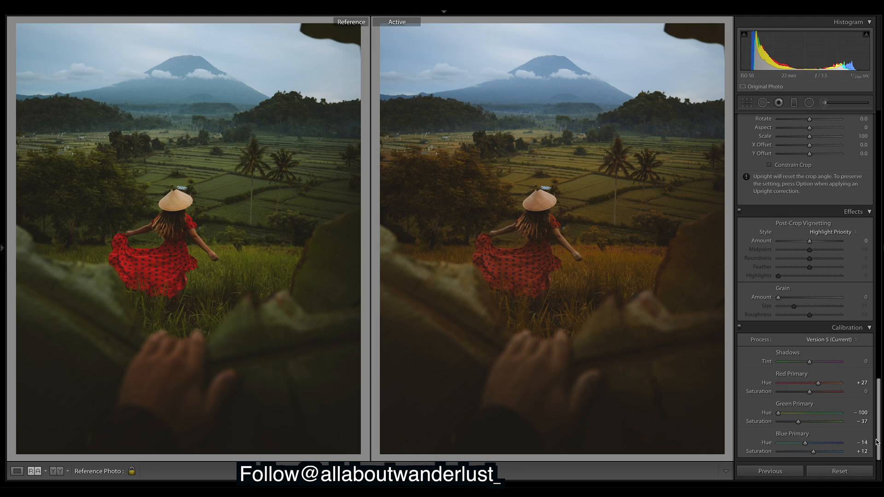
key("super+z")
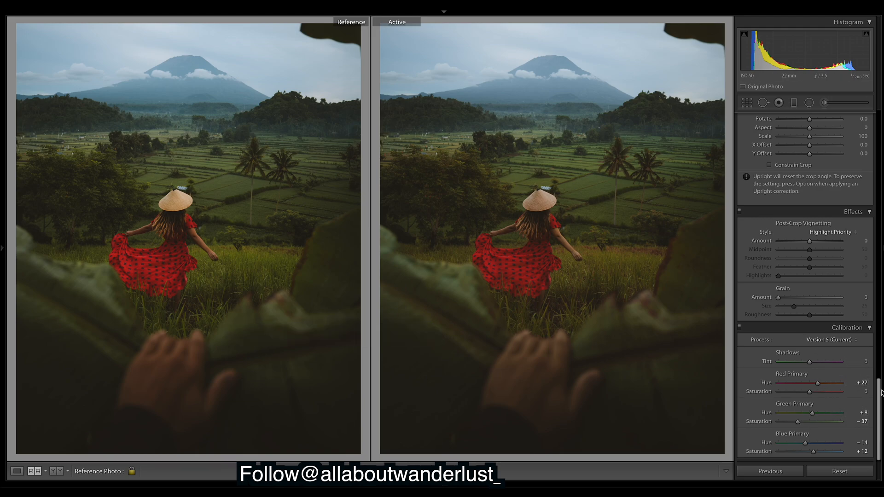
Reset the HSL Yellow hue to its default for comparison and set it to -100 again
left_click_drag(876, 397, 872, 483)
left_click_drag(877, 419, 877, 222)
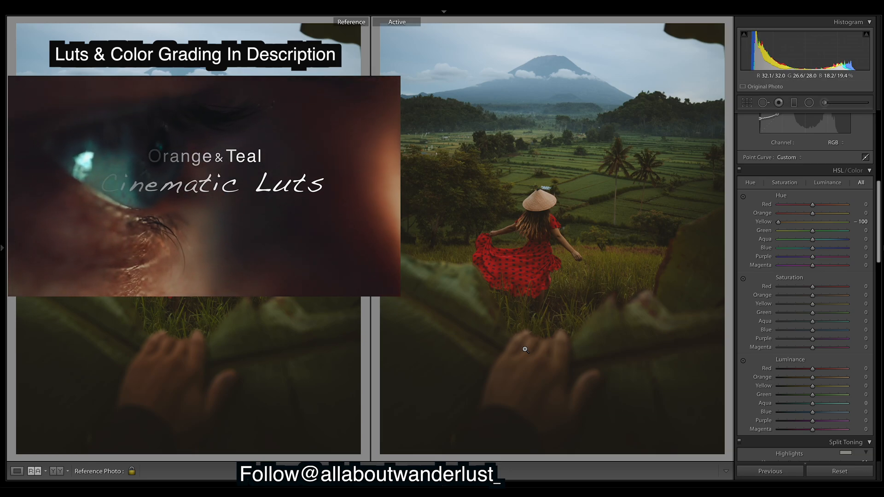
double_click(790, 221)
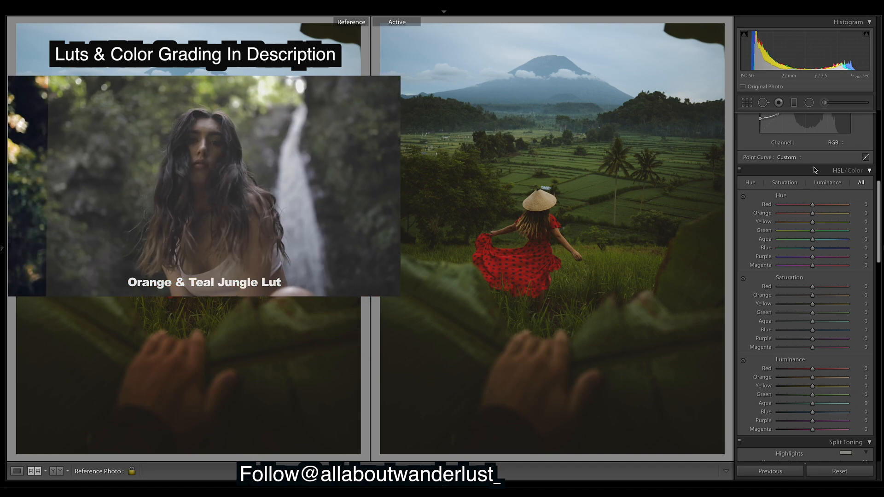
left_click_drag(812, 213, 813, 218)
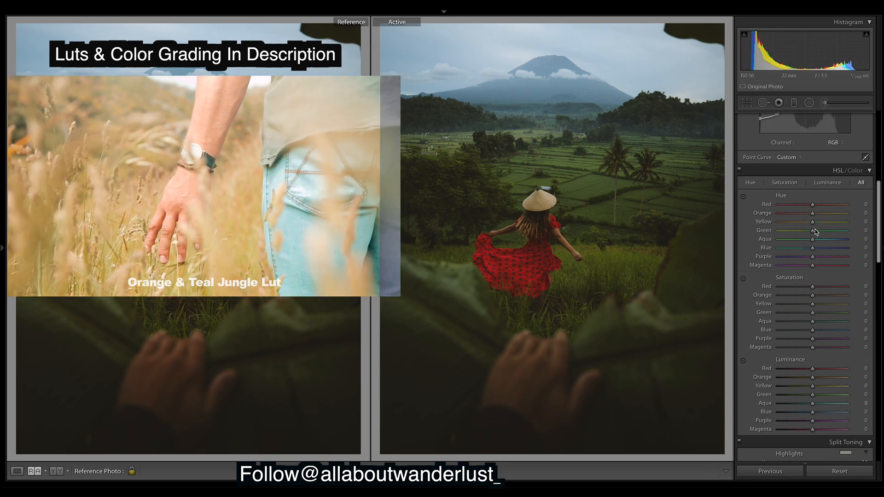
left_click_drag(814, 223, 756, 233)
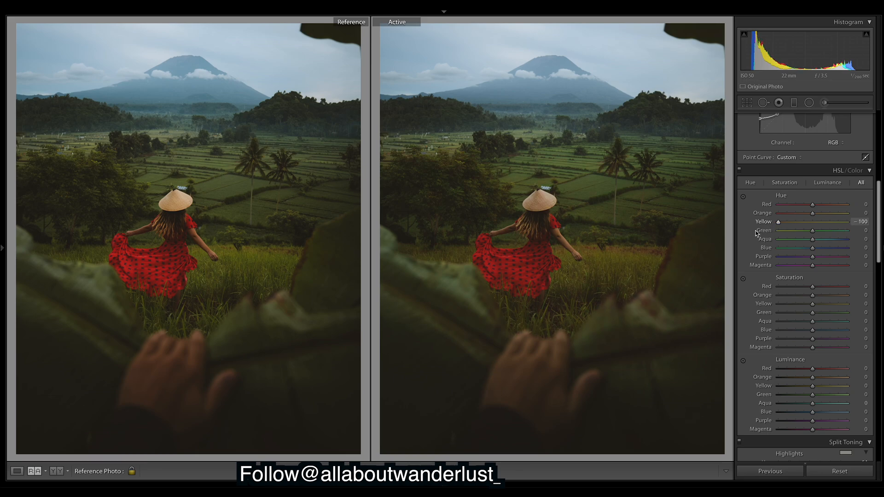
Set the HSL hue to -16 for Yellow and -19 for Green
double_click(811, 229)
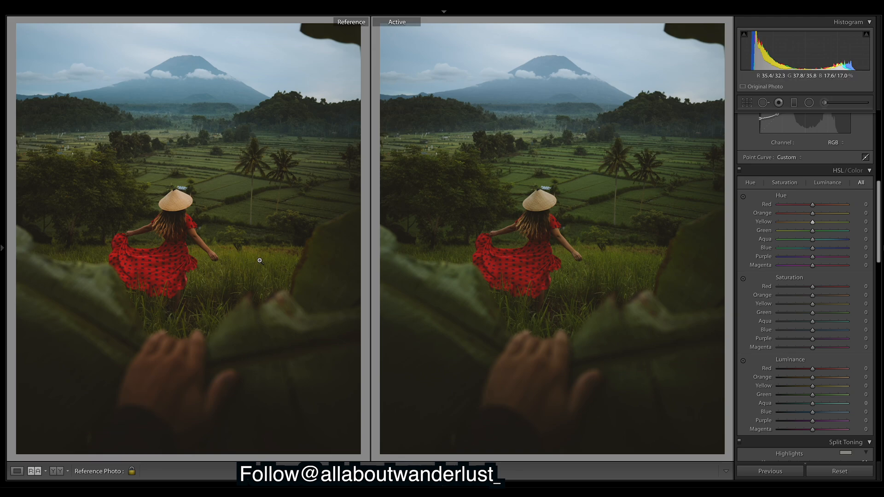
left_click_drag(814, 225, 811, 226)
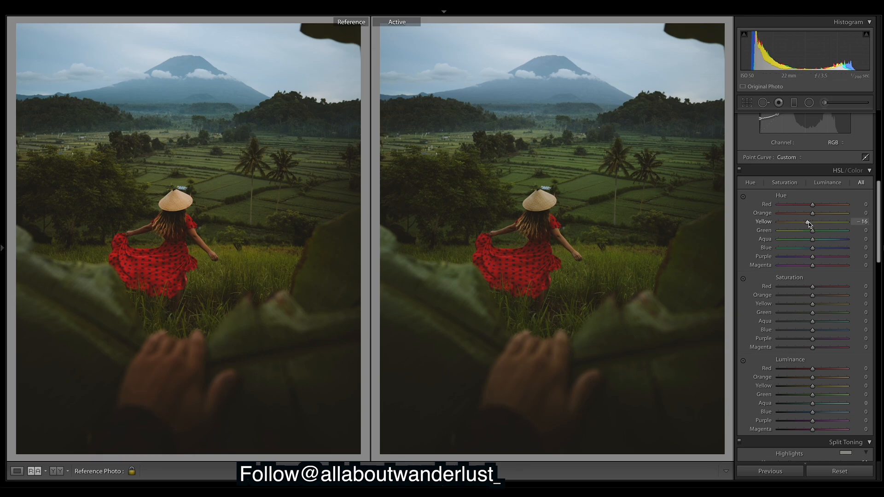
mouse_move(815, 231)
left_mouse_down()
mouse_move(825, 235)
mouse_move(808, 234)
left_mouse_up()
double_click(808, 233)
left_click_drag(812, 231, 808, 234)
left_click_drag(805, 233, 806, 234)
Set the HSL hue to -16 for Orange and +8 for Red
left_click_drag(812, 214, 783, 221)
key("ctrl+z")
double_click(816, 206)
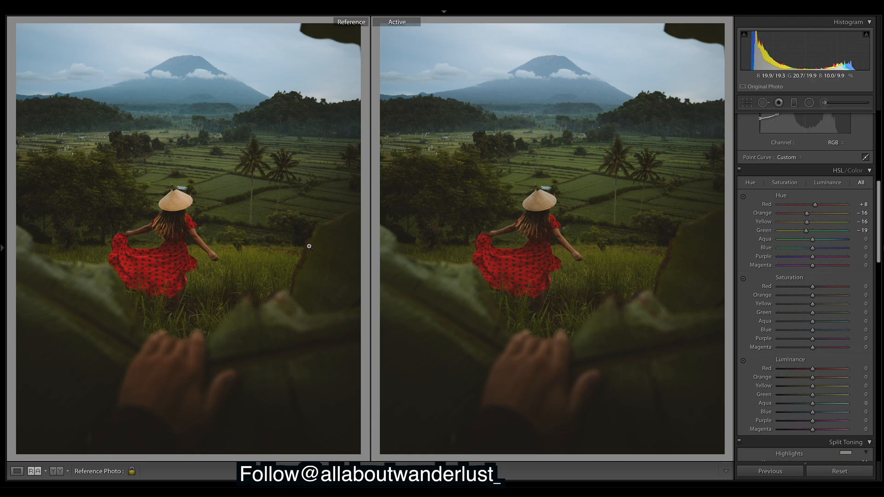
Set the HSL saturation to -30 for Green and +36 for Yellow
mouse_move(812, 312)
left_mouse_down()
mouse_move(848, 313)
mouse_move(806, 325)
left_mouse_up()
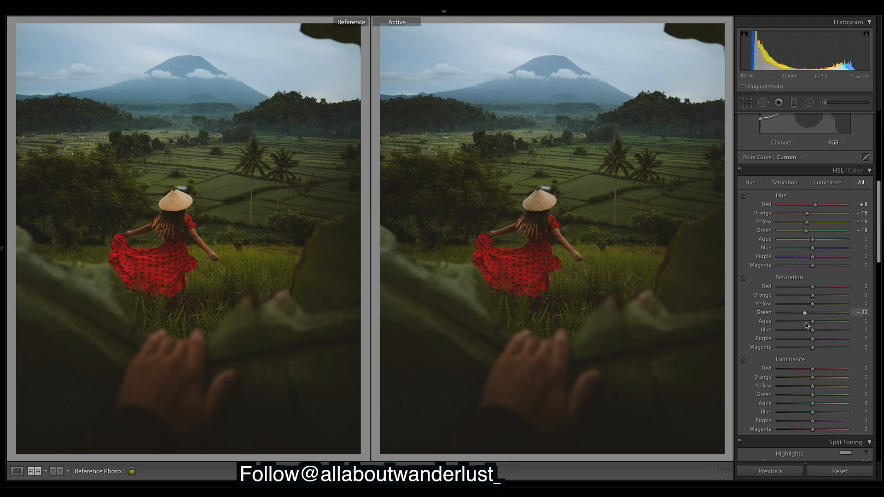
left_click_drag(812, 303, 788, 307)
double_click(789, 306)
left_click_drag(813, 306, 826, 305)
Set the HSL luminance to +28 for Yellow and +27 for Red
mouse_move(813, 387)
left_mouse_down()
mouse_move(839, 387)
mouse_move(786, 389)
mouse_move(851, 388)
mouse_move(800, 388)
mouse_move(825, 389)
left_mouse_up()
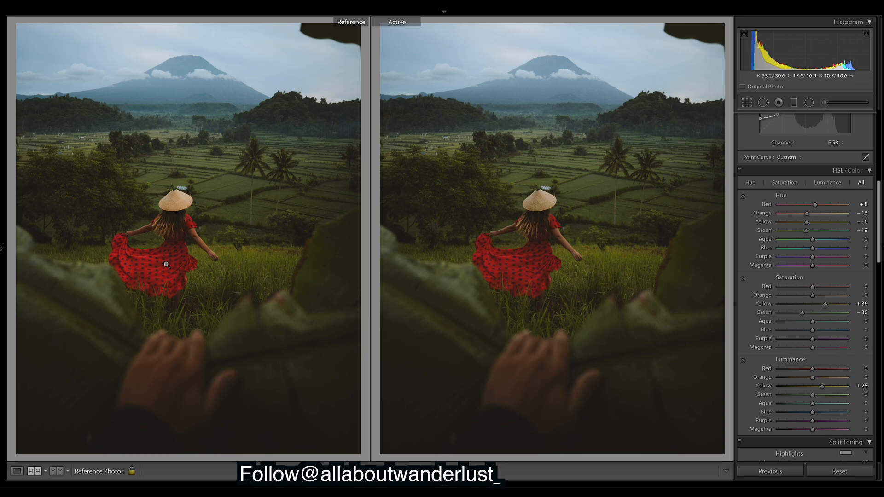
left_click_drag(812, 368, 831, 374)
key("ctrl+z")
left_click_drag(814, 369, 822, 369)
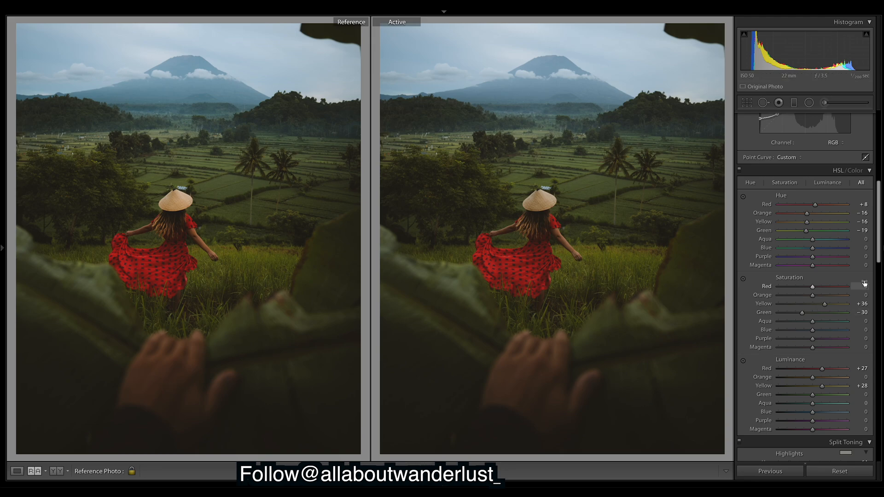
Set the HSL saturation to +26 for Orange, +5 for Aqua and +10 for Blue
left_click_drag(815, 297, 818, 298)
left_click_drag(822, 299, 824, 300)
mouse_move(814, 333)
left_mouse_down()
mouse_move(828, 344)
mouse_move(787, 353)
mouse_move(816, 338)
left_mouse_up()
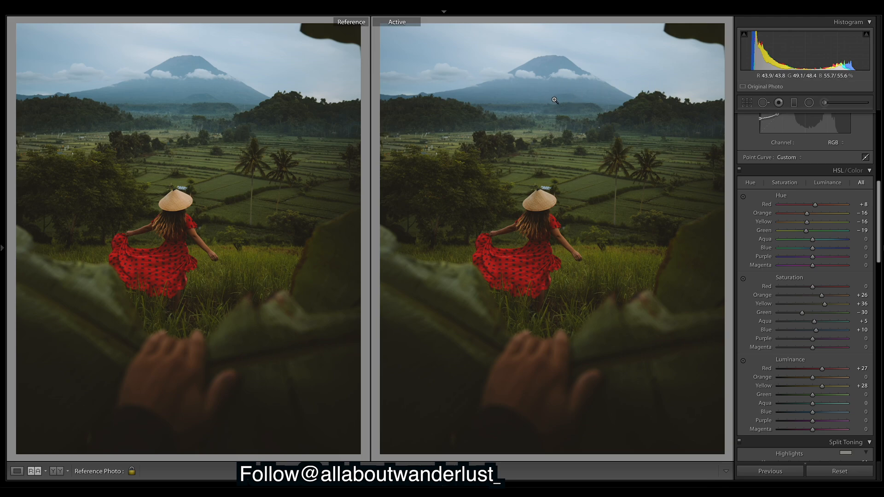
Set the HSL hue to -10 for Blue, -1 for Aqua, +30 for Purple and +15 for Magenta
mouse_move(813, 251)
left_mouse_down()
mouse_move(757, 254)
mouse_move(812, 262)
left_mouse_up()
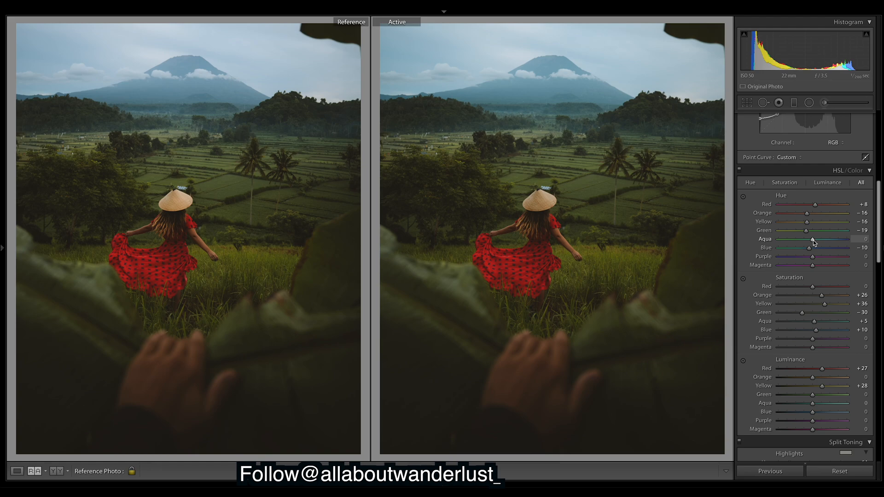
mouse_move(812, 240)
left_mouse_down()
mouse_move(883, 256)
mouse_move(814, 245)
left_mouse_up()
left_click_drag(813, 256, 715, 258)
key("ctrl+z")
left_click(831, 257)
left_click(827, 257)
left_click_drag(827, 257, 824, 258)
left_click(824, 267)
left_click_drag(824, 267, 818, 266)
left_click_drag(819, 270, 818, 269)
Set the HSL saturation to -12 for Purple and -20 for Magenta
left_click_drag(880, 227, 879, 246)
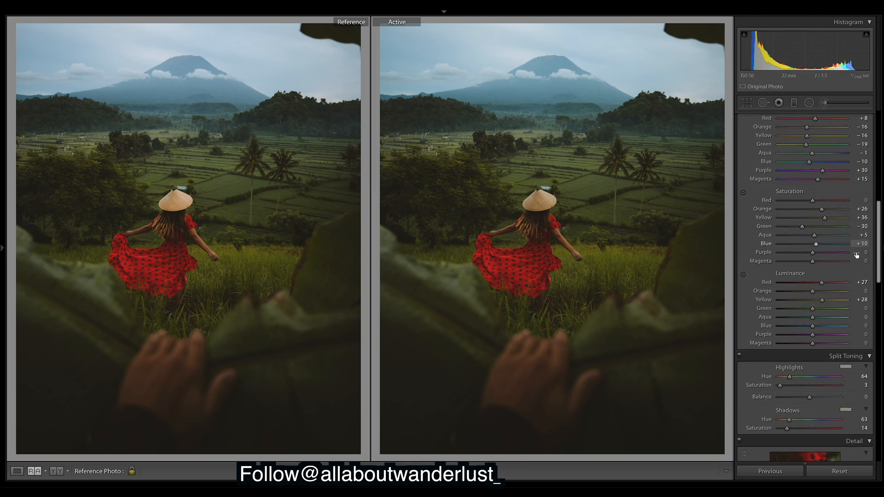
left_click_drag(813, 252, 806, 261)
Compare the photo with split toning switched off and on, leaving it off
scroll(881, 261, "down", 2)
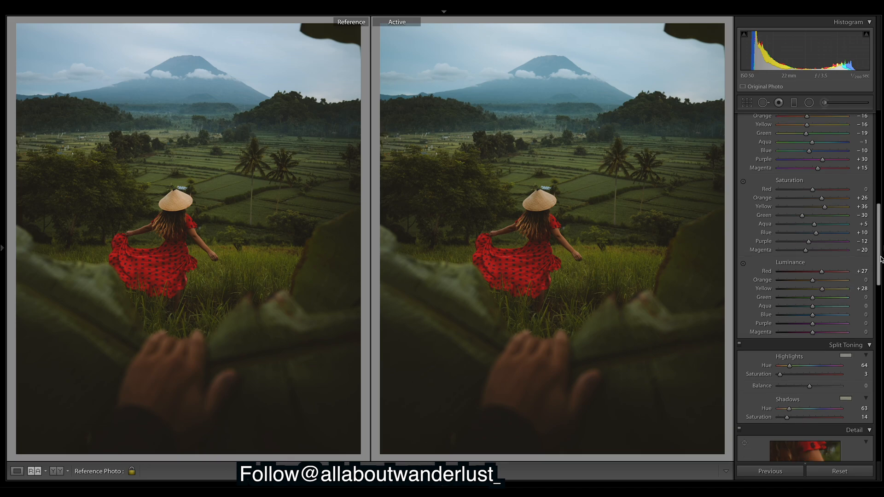
scroll(881, 261, "down", 5)
scroll(881, 261, "up", 4)
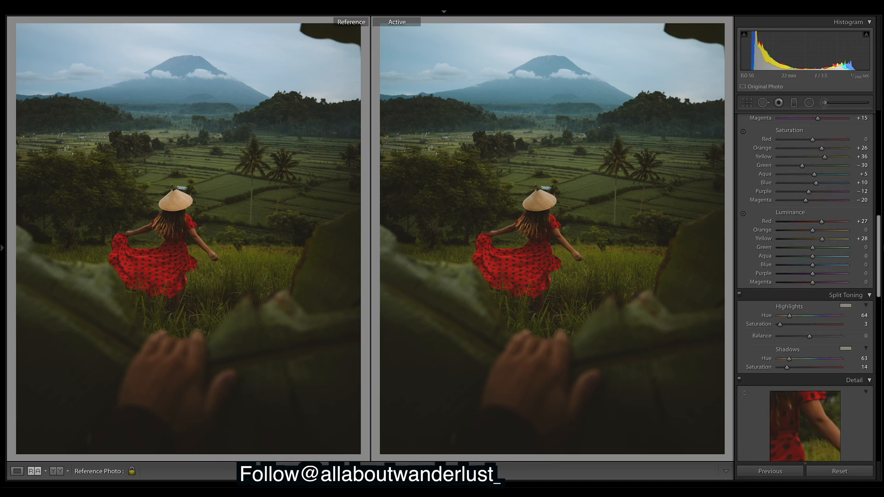
left_click(739, 298)
left_click(739, 297)
left_click(739, 297)
left_click(739, 297)
left_click(739, 297)
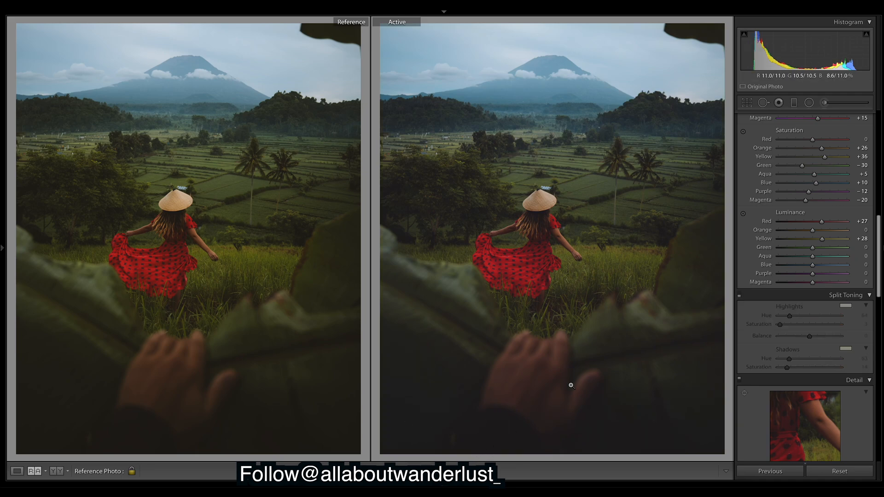
Try lowering the shadow point of the blue channel tone curve and undo the change
left_click_drag(878, 238, 879, 173)
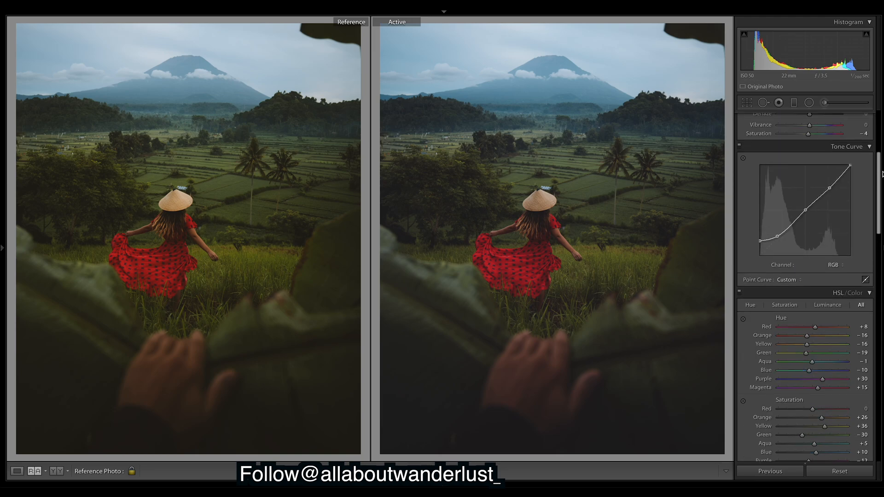
left_click(841, 266)
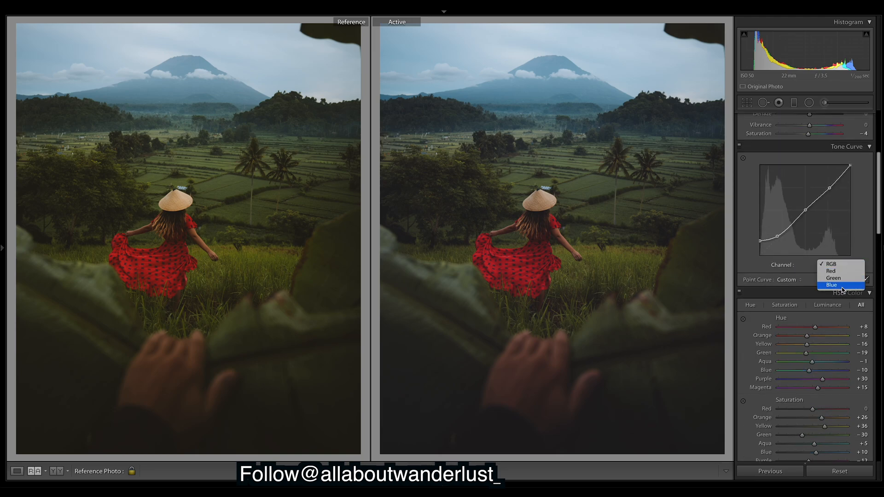
left_click(840, 285)
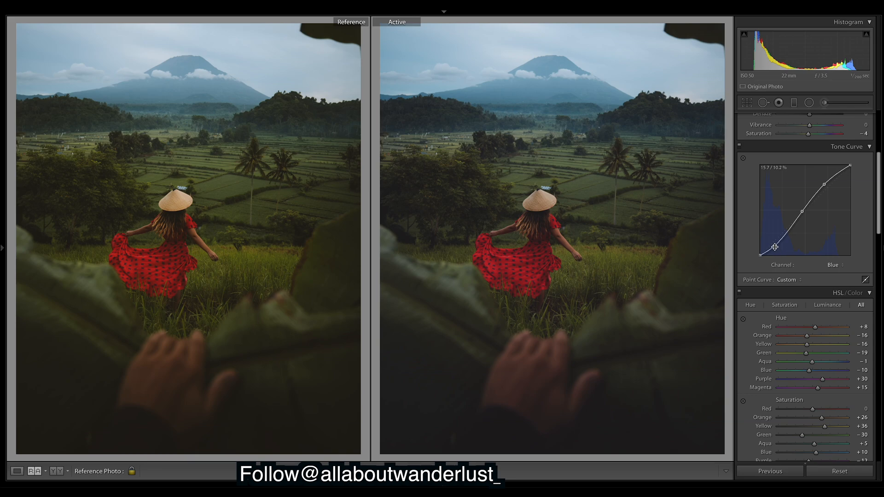
left_click_drag(775, 248, 777, 252)
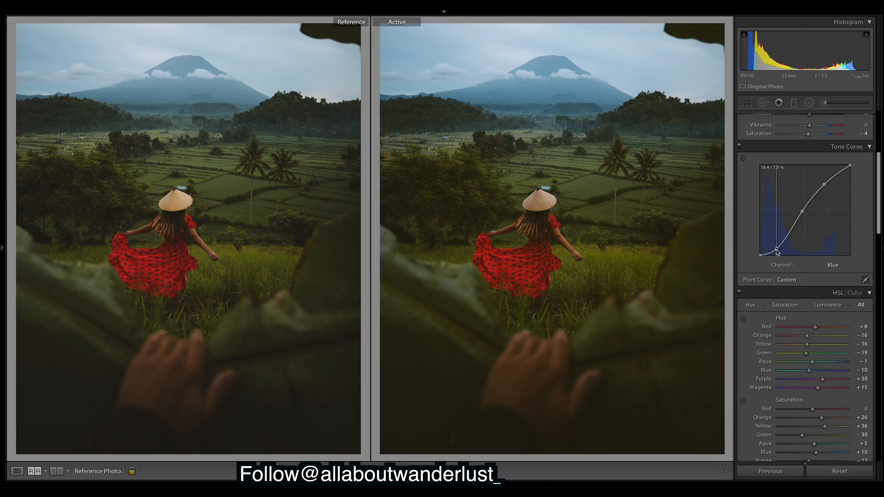
key("ctrl+z")
key("ctrl+z")
key("ctrl+z")
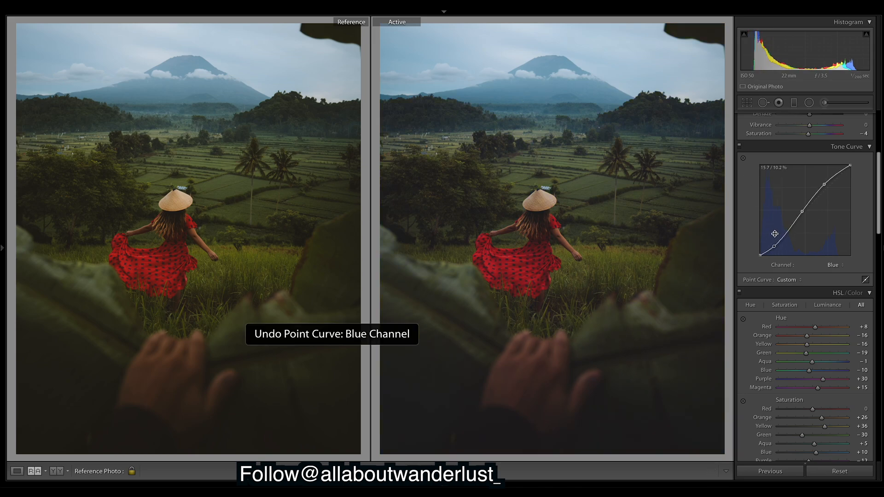
Switch split toning back on
scroll(855, 224, "down", 10)
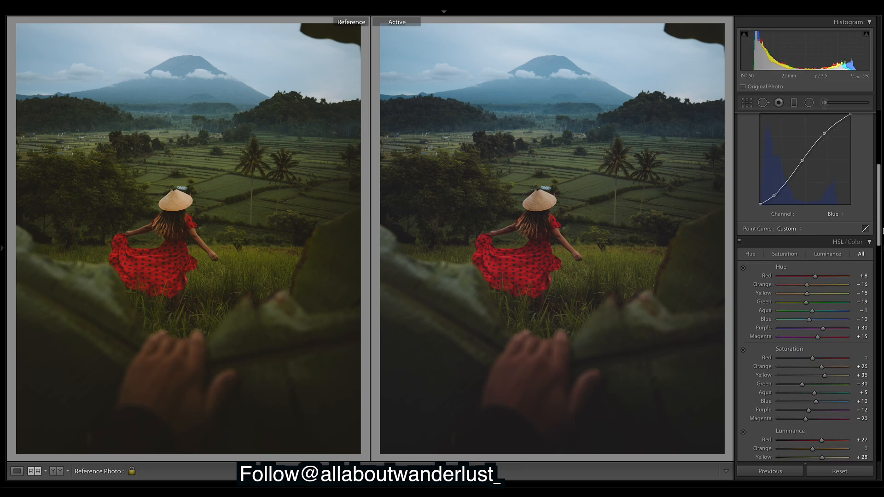
left_click(738, 171)
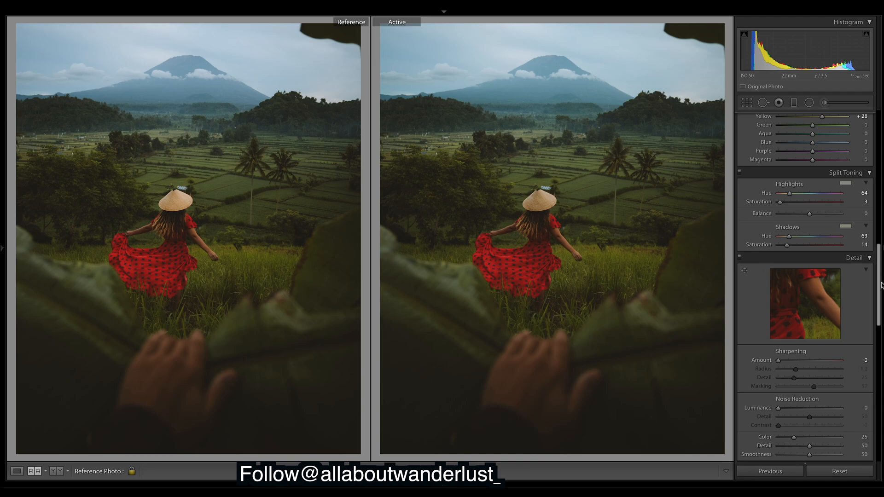
Look through the tone curve, effects and calibration settings, then try a higher sharpening amount and undo it
left_click_drag(879, 273, 879, 177)
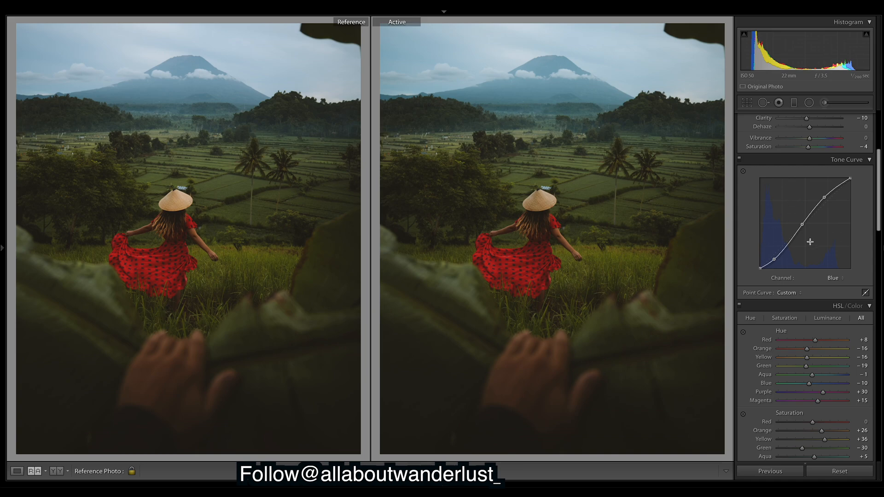
left_click_drag(877, 157, 878, 370)
scroll(804, 287, "down", 3)
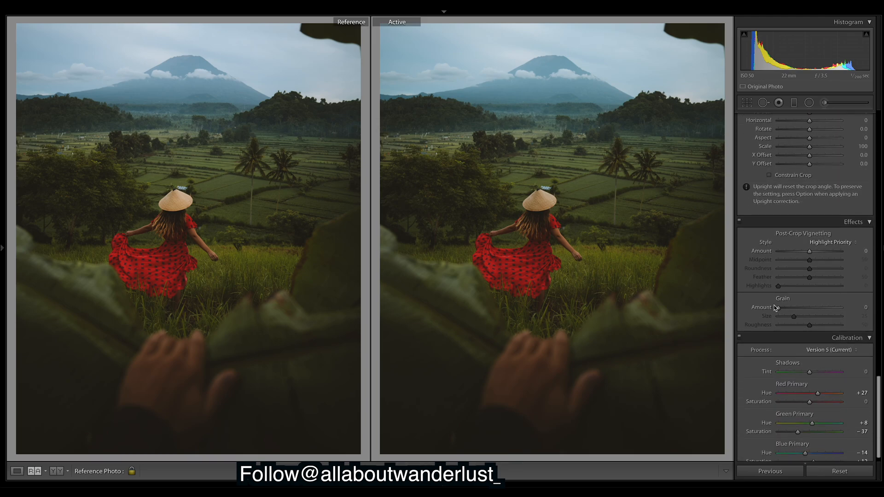
left_click_drag(877, 410, 881, 276)
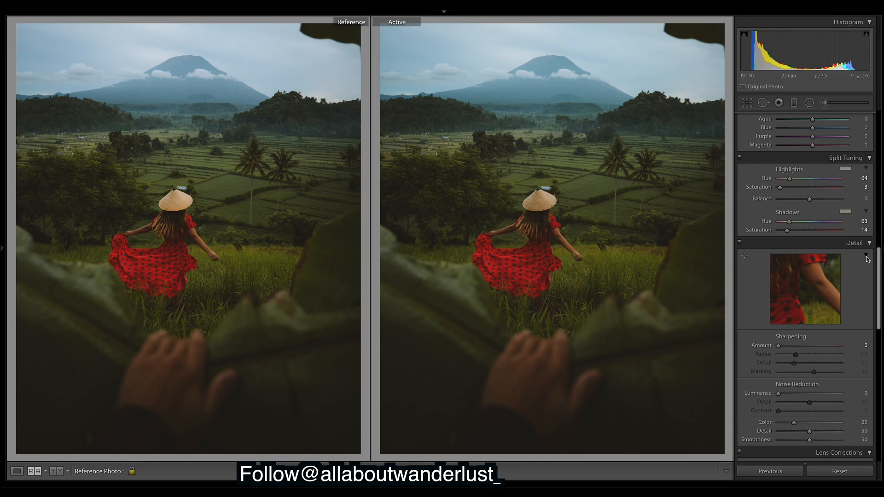
left_click(822, 346)
key("ctrl+z")
Select the existing adjustment brush mask on the woman's hat and check its coverage with the mask overlay
scroll(880, 266, "up", 10)
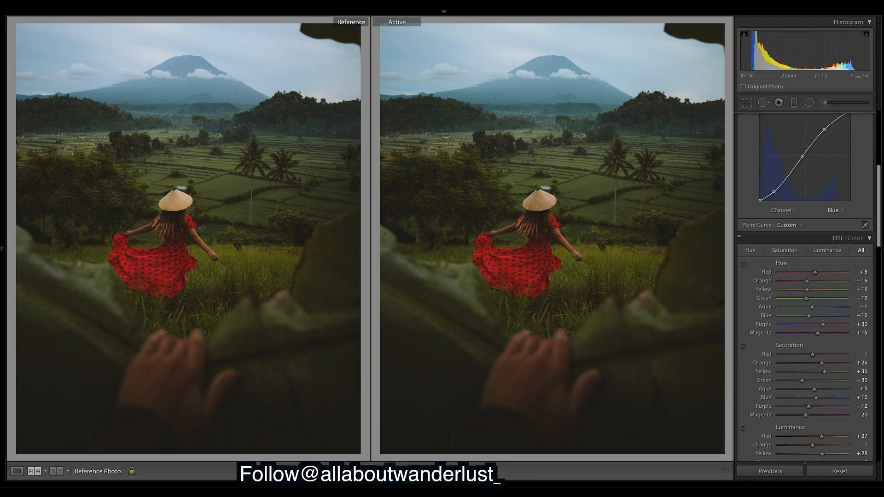
scroll(805, 289, "up", 1)
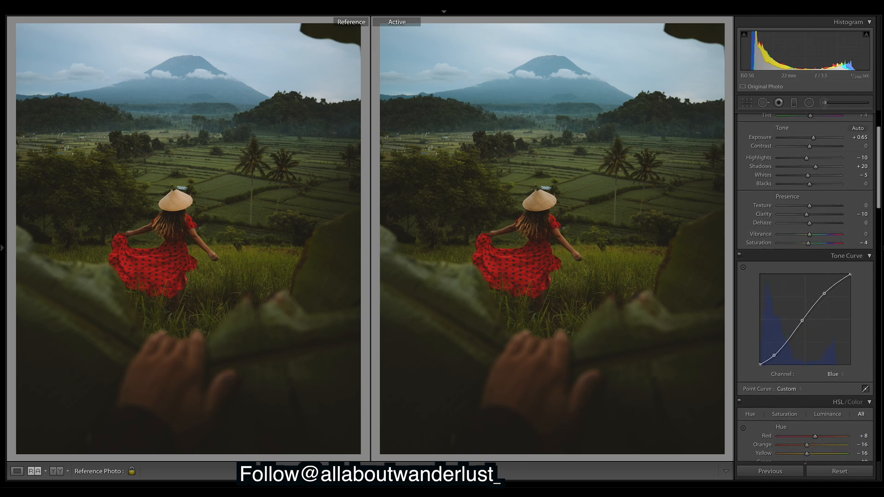
scroll(805, 288, "up", 6)
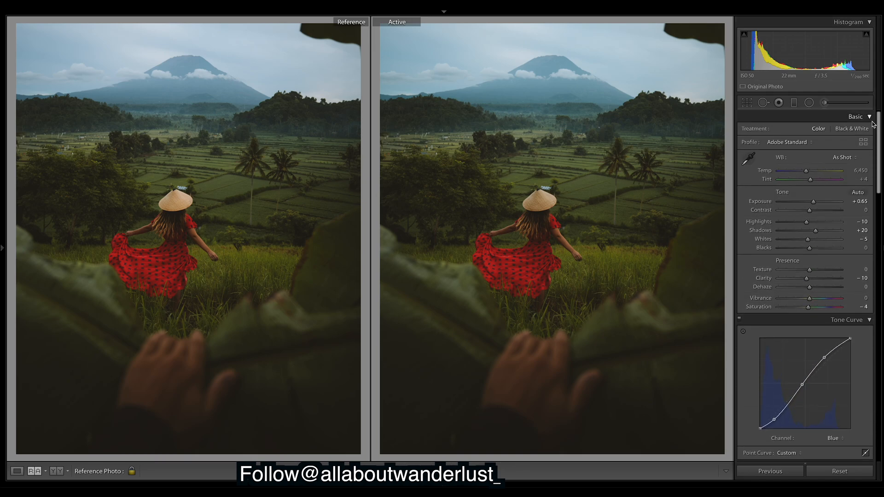
left_click(825, 103)
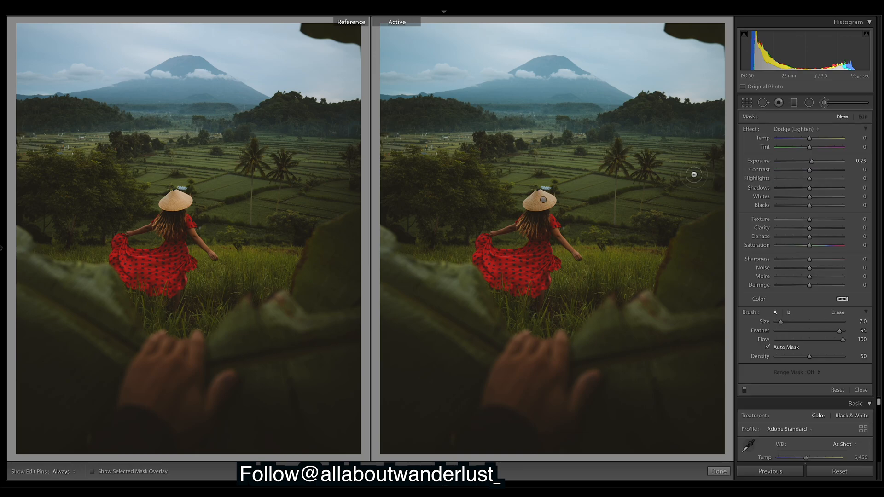
left_click(543, 202)
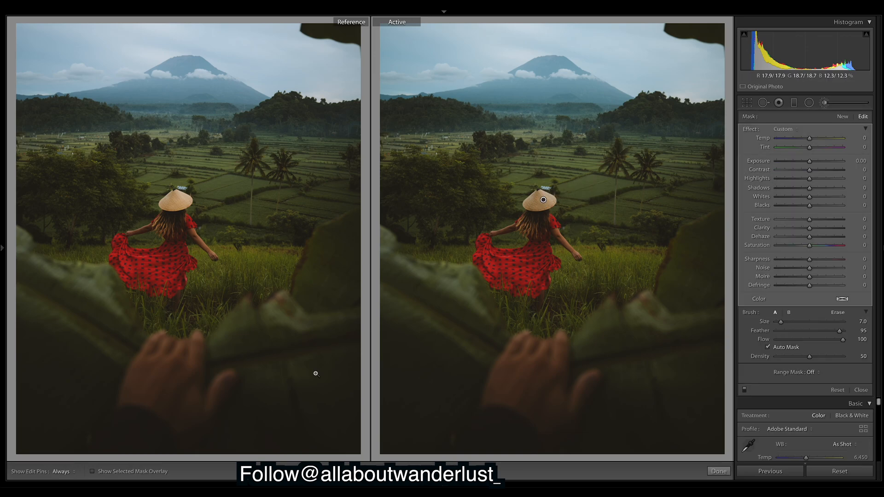
left_click(93, 472)
left_click(94, 472)
Set the hat brush mask's exposure to 0.51, temperature to 10 and saturation to 3
left_click_drag(809, 162, 813, 162)
left_click_drag(812, 141, 814, 142)
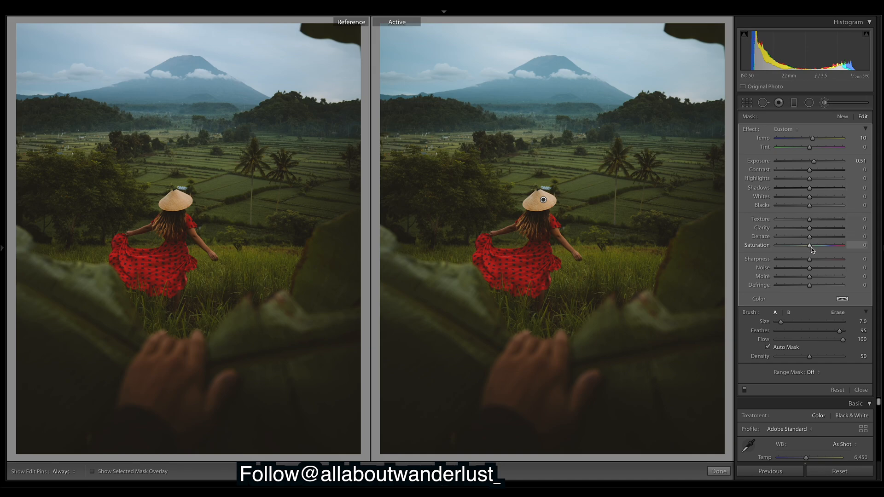
left_click_drag(812, 249, 812, 249)
left_click_drag(851, 170, 855, 170)
key("ctrl+z")
Try high and low clarity and an exposure of 1.42 on the hat mask, reverting both
left_click_drag(809, 228, 777, 228)
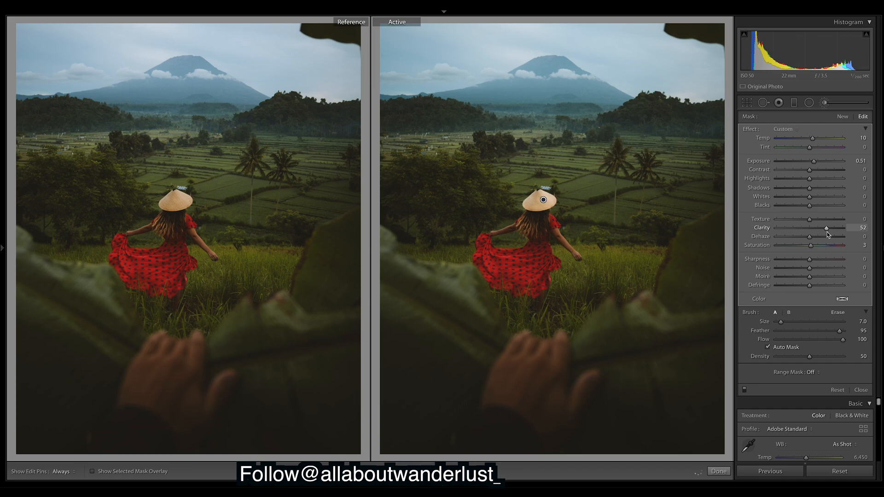
left_click(806, 229)
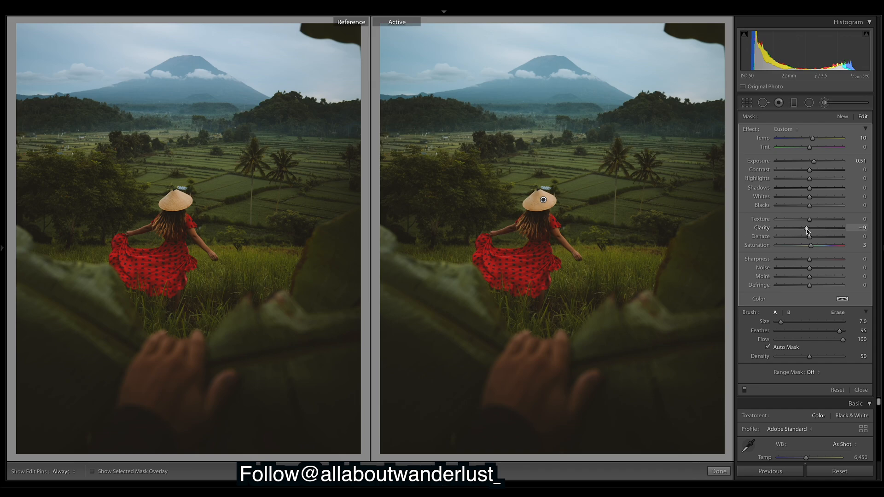
double_click(805, 228)
left_click_drag(814, 162, 820, 161)
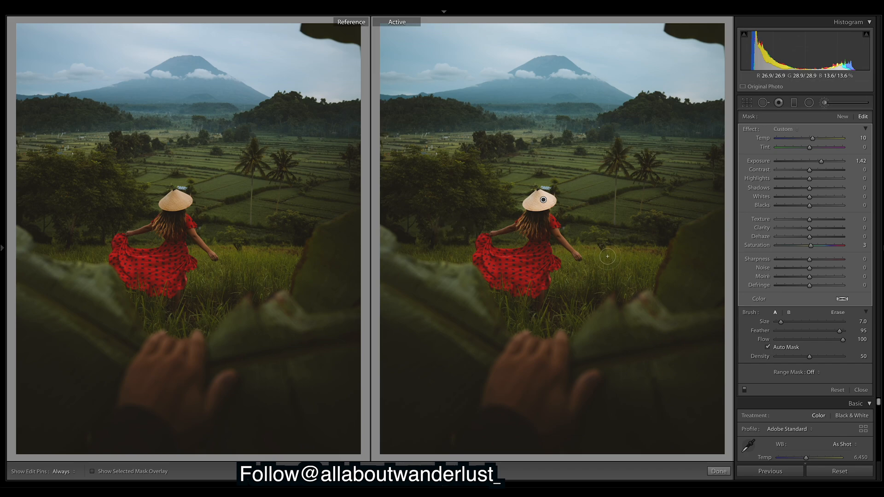
key("ctrl+z")
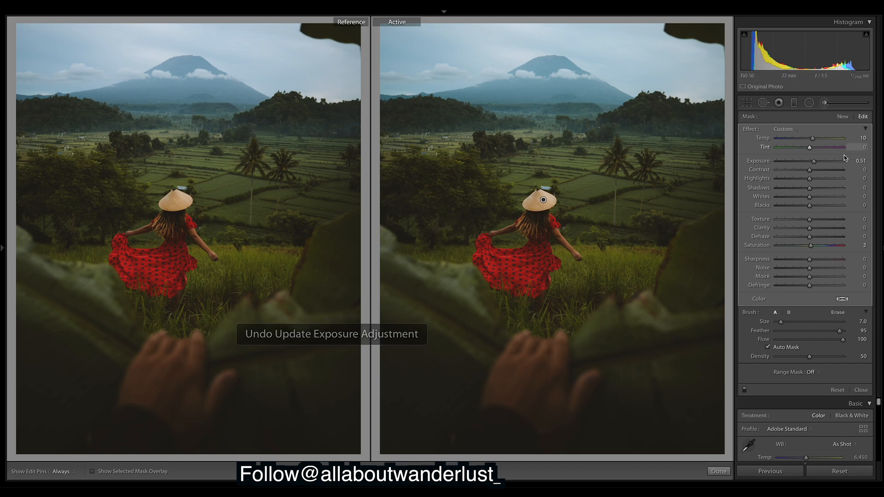
Set the hat brush mask's clarity to -11
mouse_move(809, 228)
left_mouse_down()
mouse_move(802, 234)
mouse_move(843, 228)
mouse_move(807, 231)
left_mouse_up()
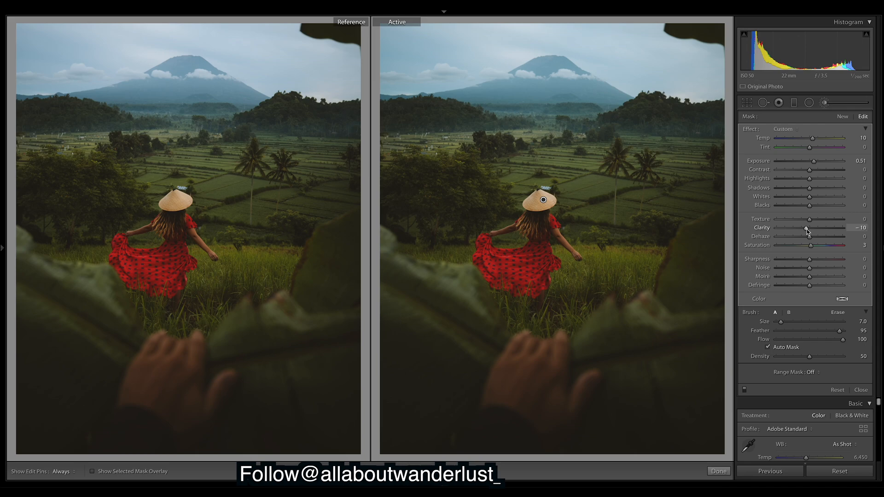
right_click(491, 218)
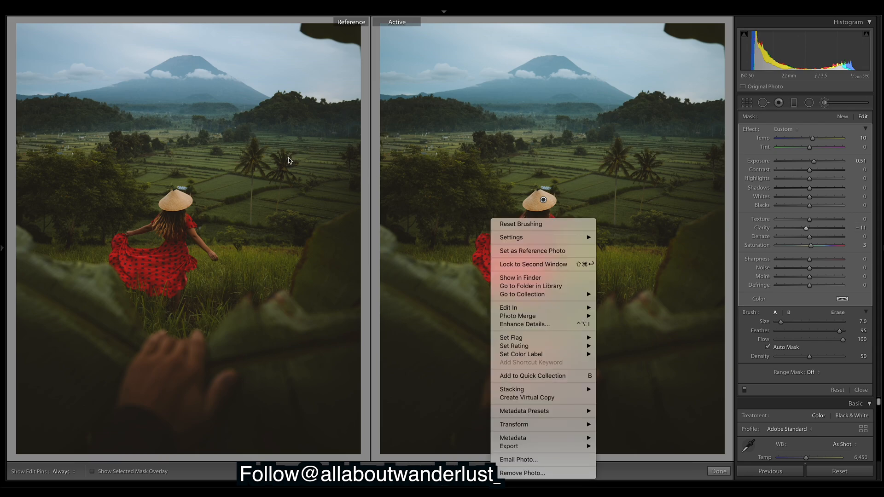
left_click(843, 173)
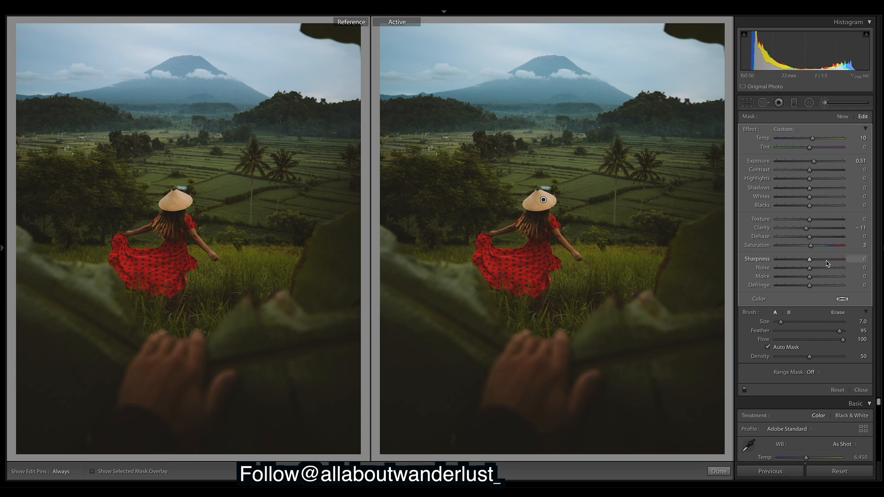
Set the hat brush mask's clarity to -32 and close the adjustment brush
left_click_drag(803, 230, 801, 230)
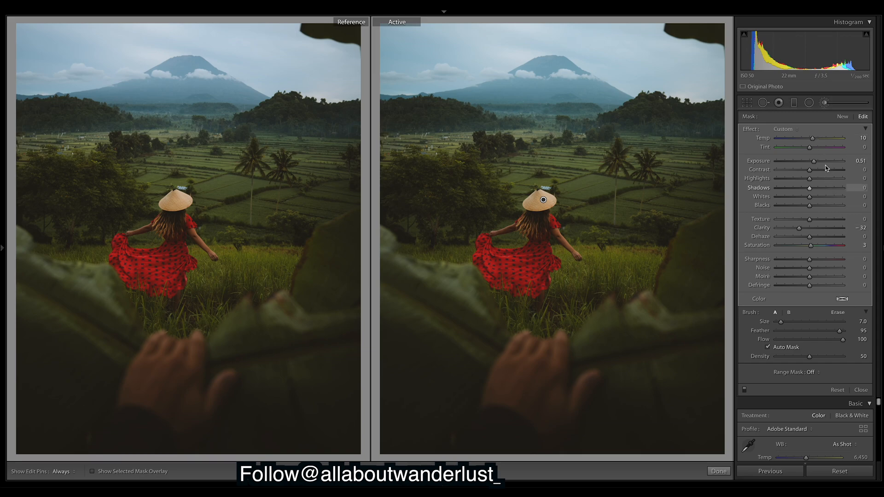
left_click(860, 390)
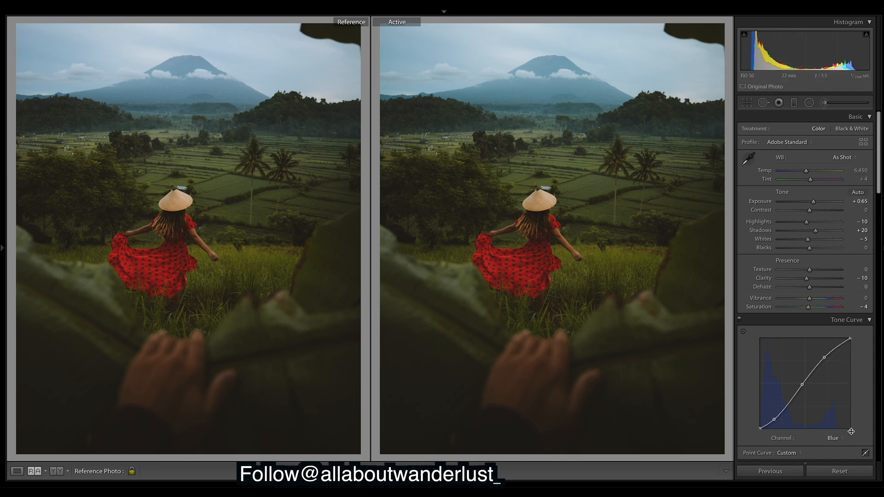
Reset all of the active photo's edits to compare it with the unedited original, and undo the reset
left_click(840, 471)
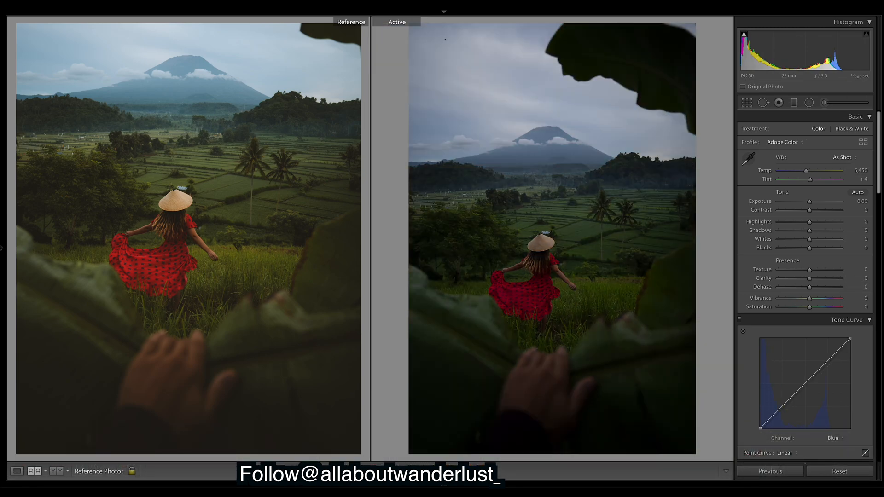
key("ctrl+z")
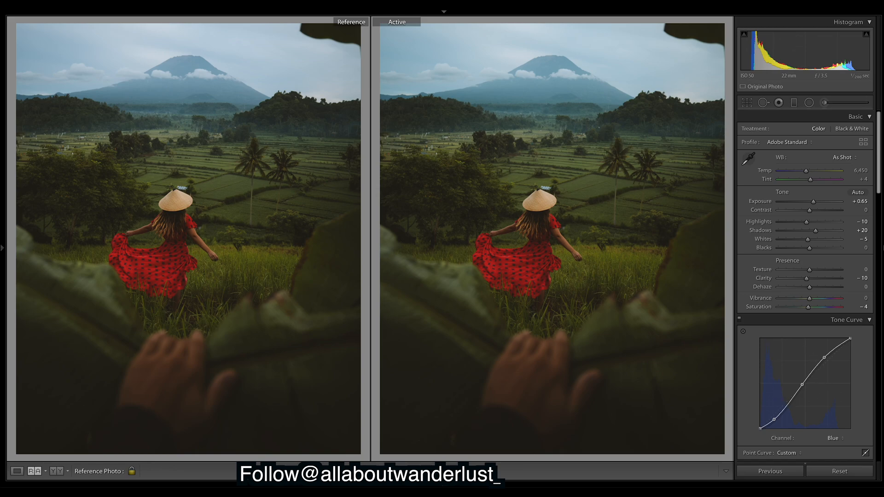
Switch the tone curve to the RGB channel and reset all of the photo's develop settings
left_click(843, 439)
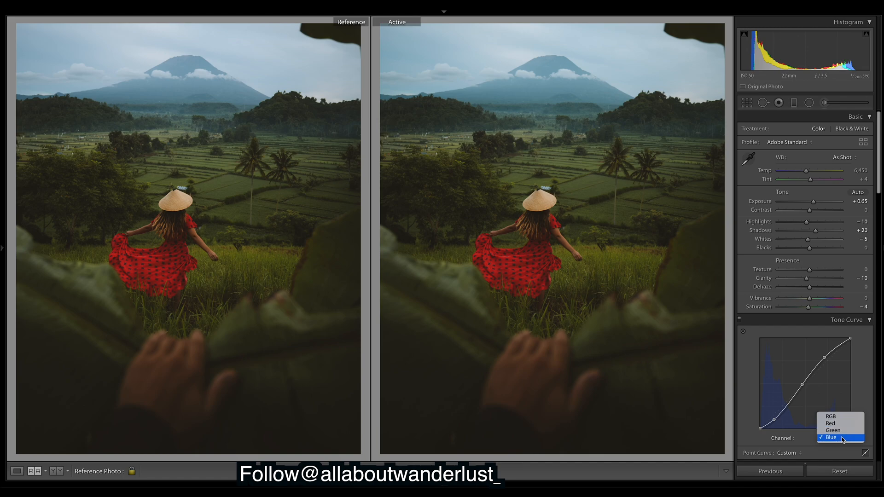
left_click(843, 418)
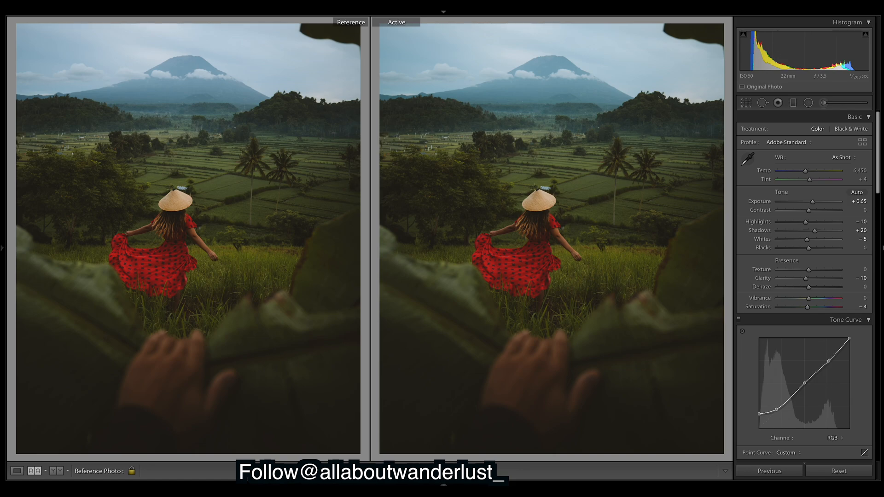
left_click(838, 472)
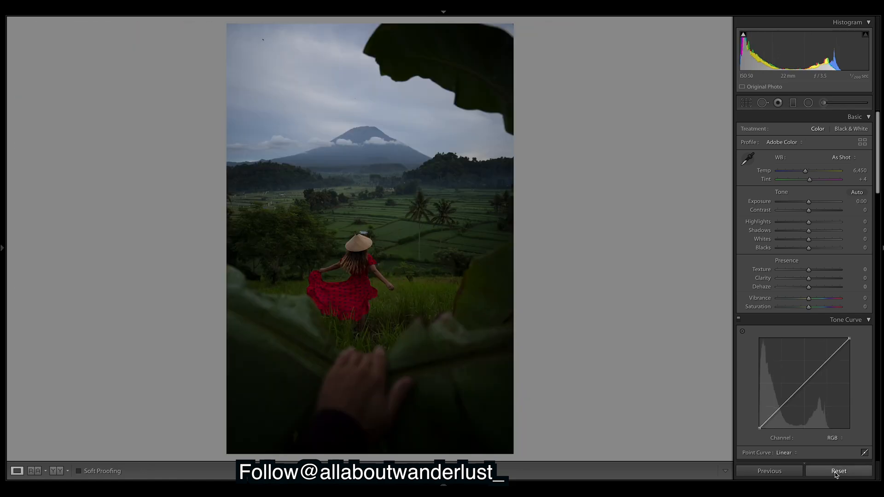